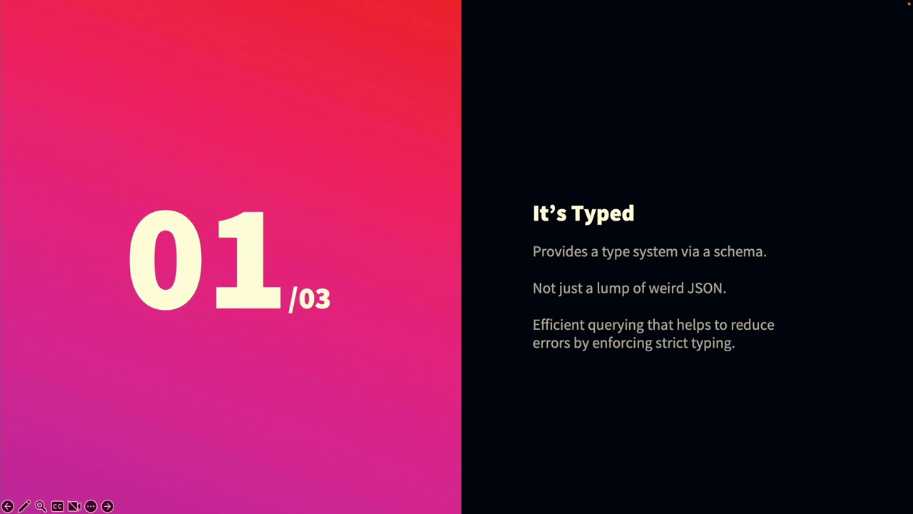
# Advance the slideshow to slide 02/03, "It's Easy to Use".
pyautogui.press('Right')
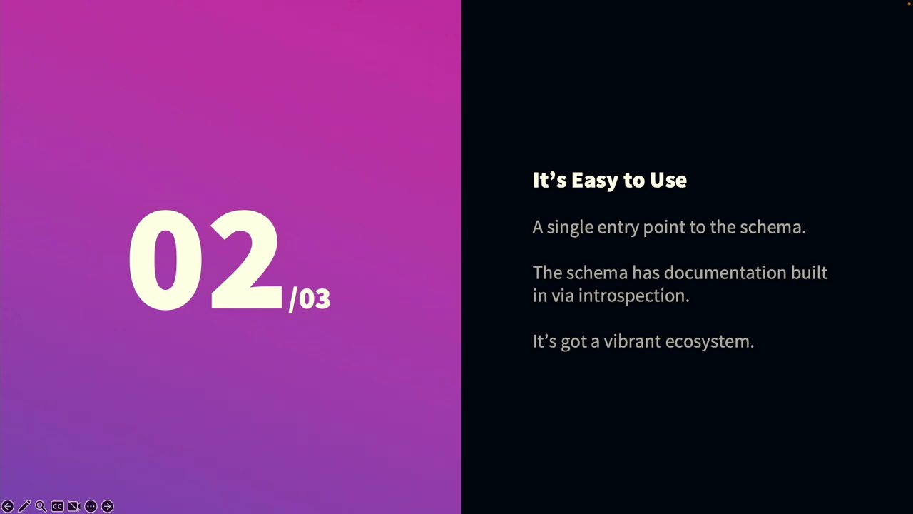
# Advance the slideshow to the third slide, 03/03.
pyautogui.press('Right')
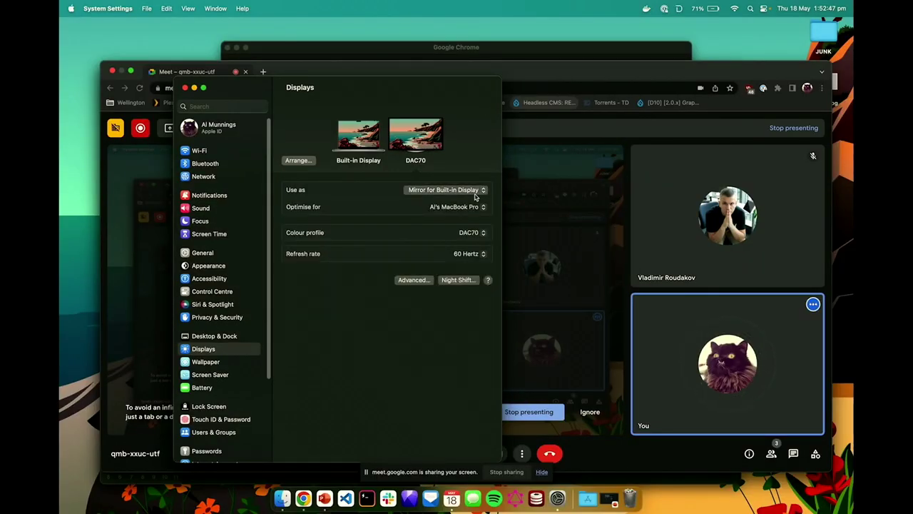
# Maximise Chrome, load the Wellington Demo home page in a new tab, then go to Extend.
pyautogui.doubleClick(561, 71)
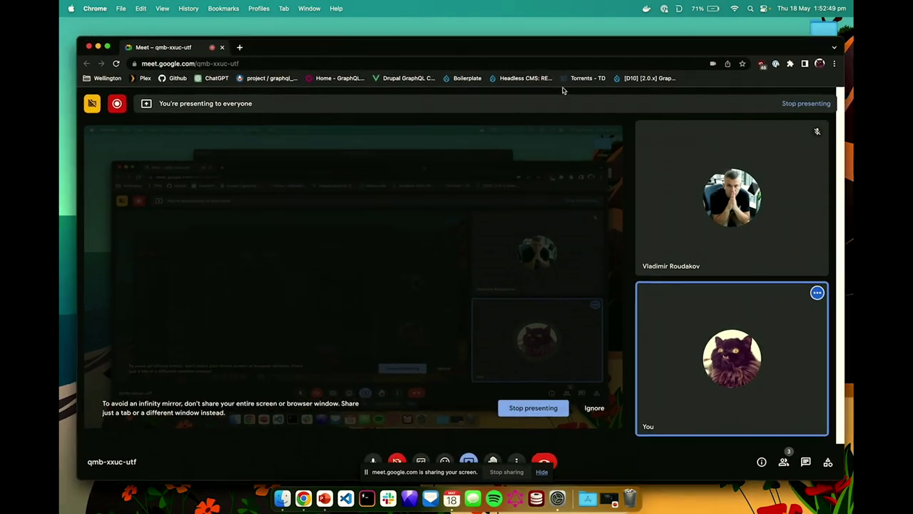
pyautogui.click(222, 29)
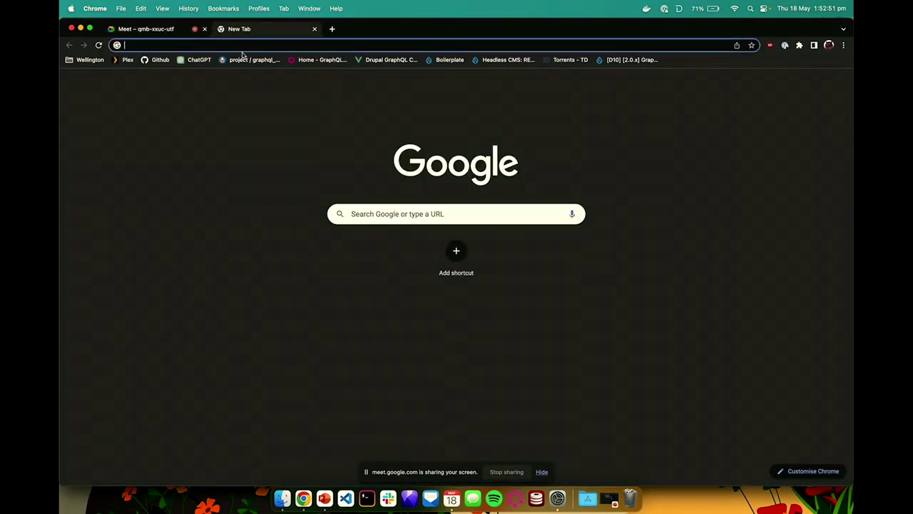
pyautogui.click(101, 61)
pyautogui.click(111, 76)
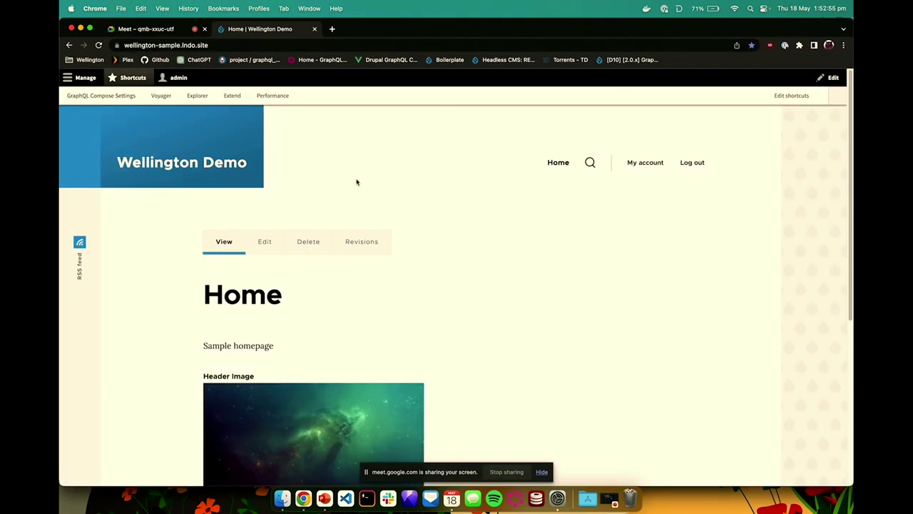
pyautogui.scroll(-2, 357, 182)
pyautogui.scroll(3, 361, 184)
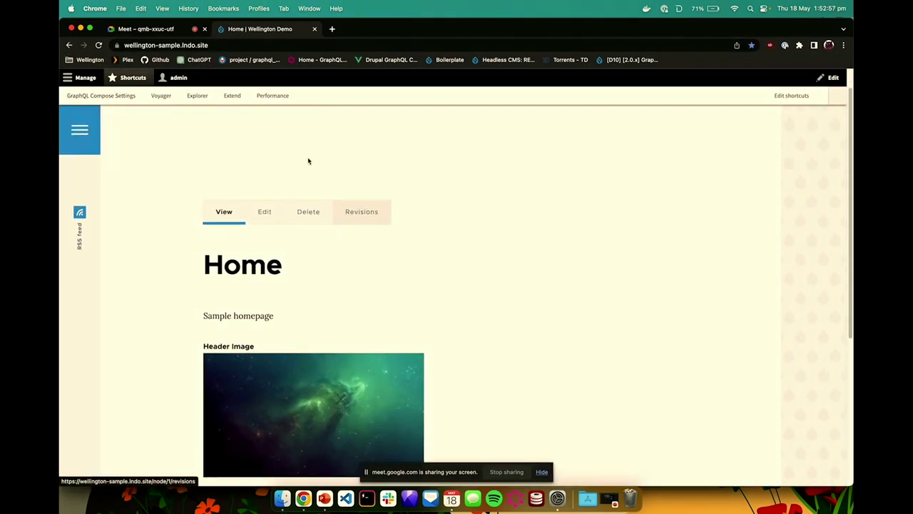
pyautogui.click(82, 77)
pyautogui.click(231, 96)
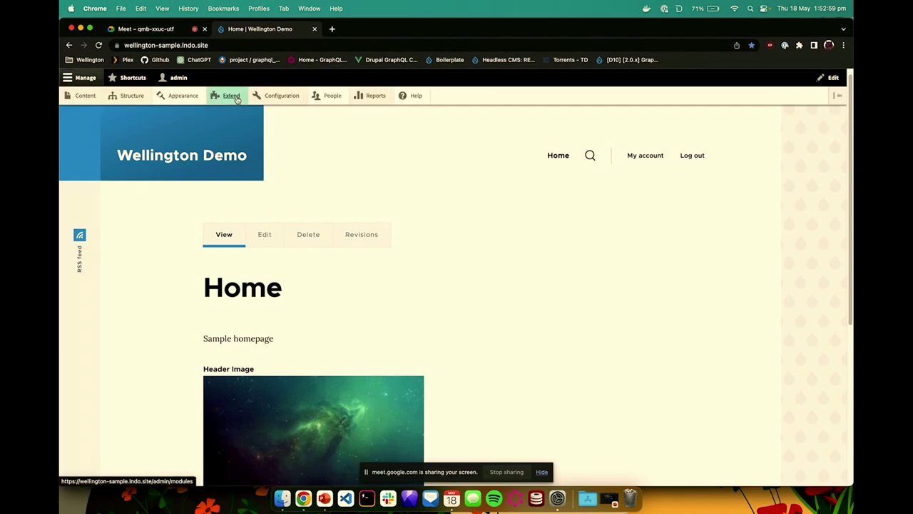
# Filter the Extend module list by "gra" and review the GraphQL modules.
pyautogui.moveTo(281, 112)
pyautogui.click(191, 250)
pyautogui.write('gra')
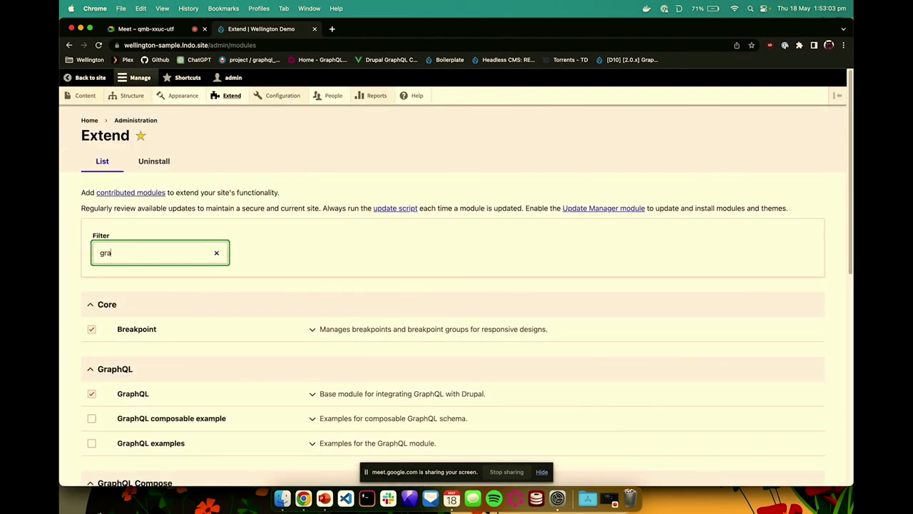
pyautogui.scroll(-1, 229, 400)
pyautogui.scroll(-5, 229, 399)
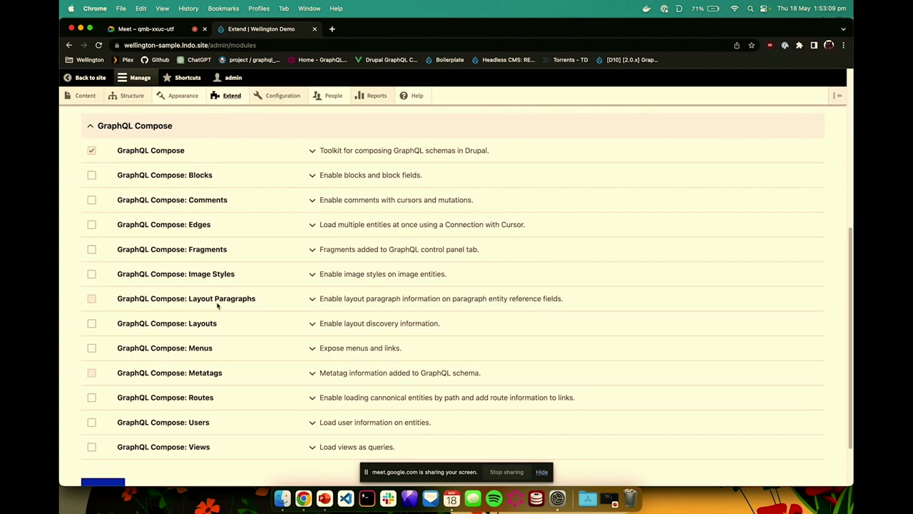
pyautogui.scroll(5, 214, 343)
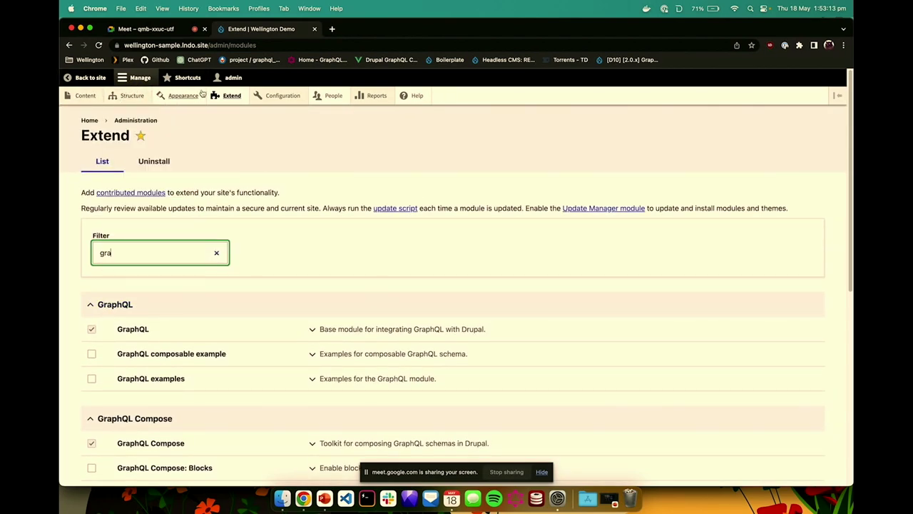
# Open the GraphQL Compose settings of the GraphQL Compose - Server under Web services.
pyautogui.moveTo(311, 181)
pyautogui.moveTo(305, 263)
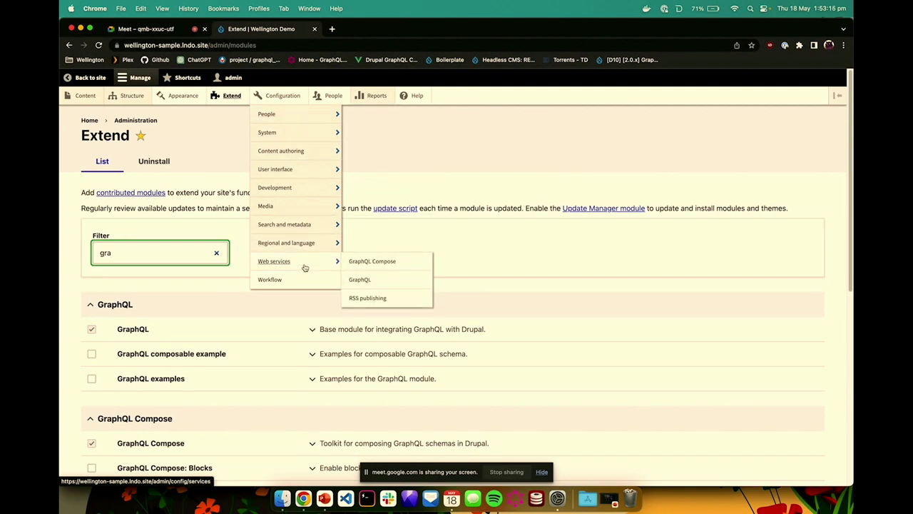
pyautogui.click(367, 279)
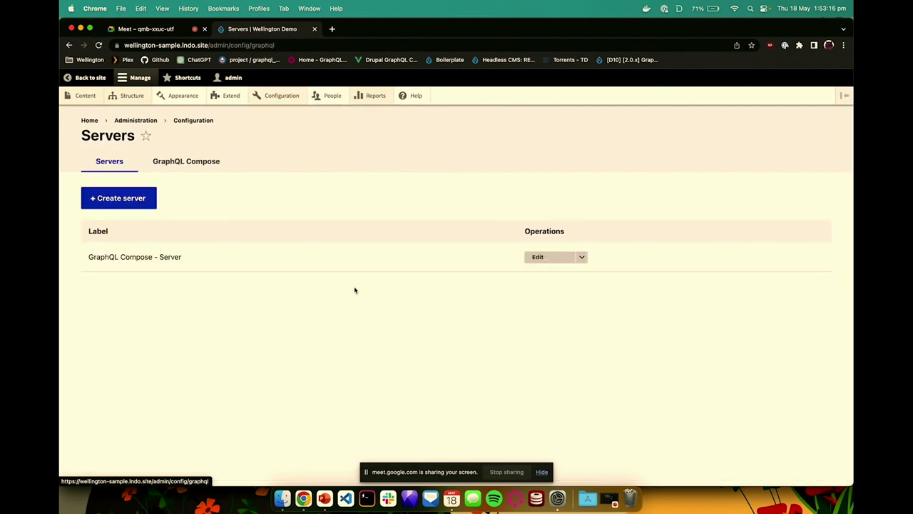
pyautogui.click(541, 258)
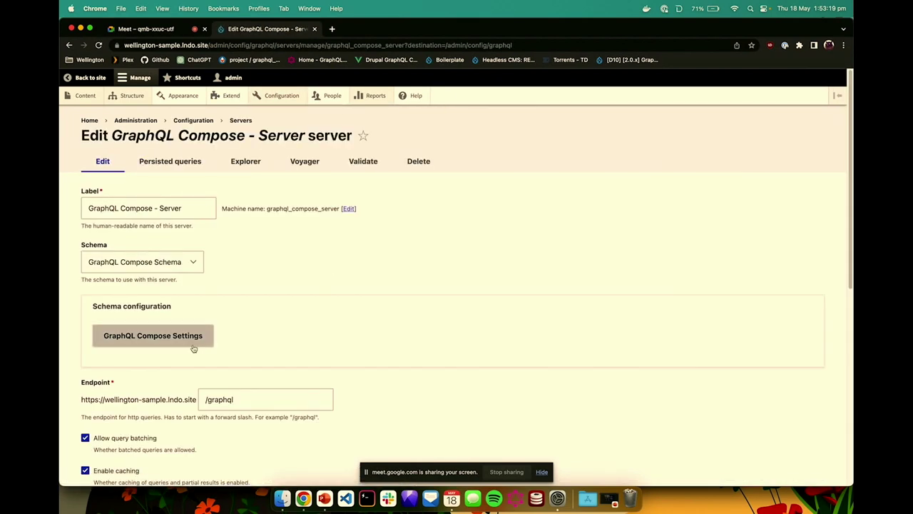
pyautogui.click(190, 338)
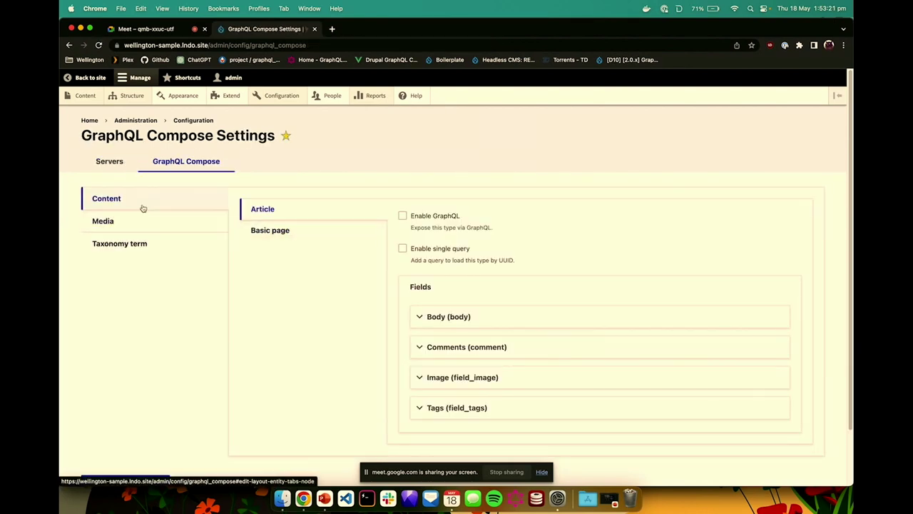
# Expose Basic page with a single-item query plus its Body and Header Image fields.
pyautogui.click(273, 234)
pyautogui.click(403, 216)
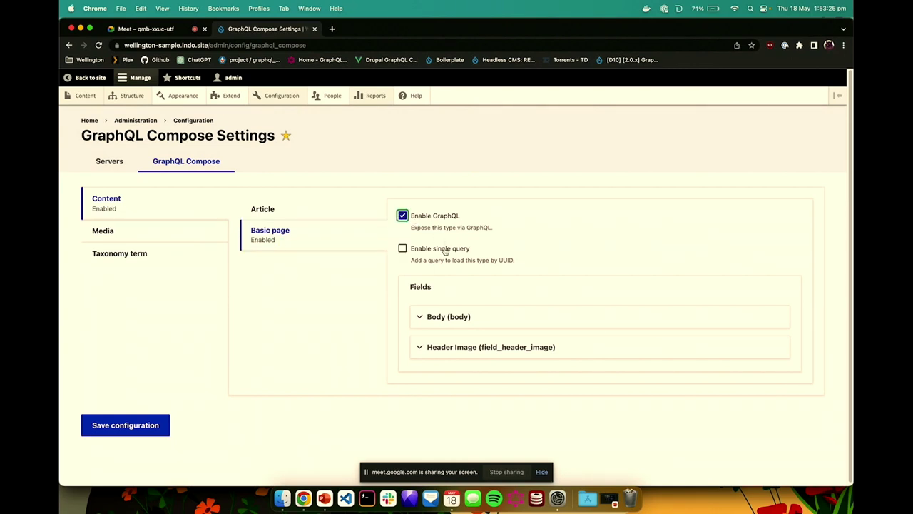
pyautogui.click(443, 251)
pyautogui.click(458, 316)
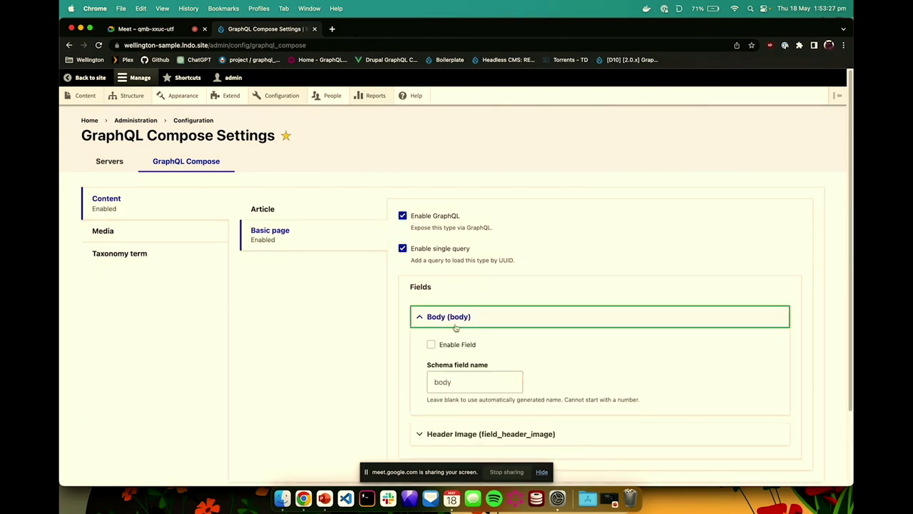
pyautogui.click(451, 344)
pyautogui.scroll(-2, 451, 343)
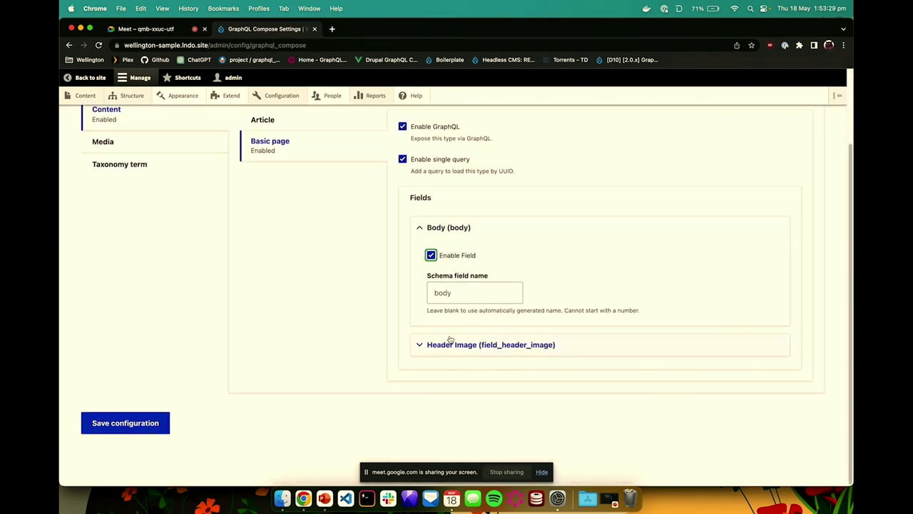
pyautogui.click(451, 344)
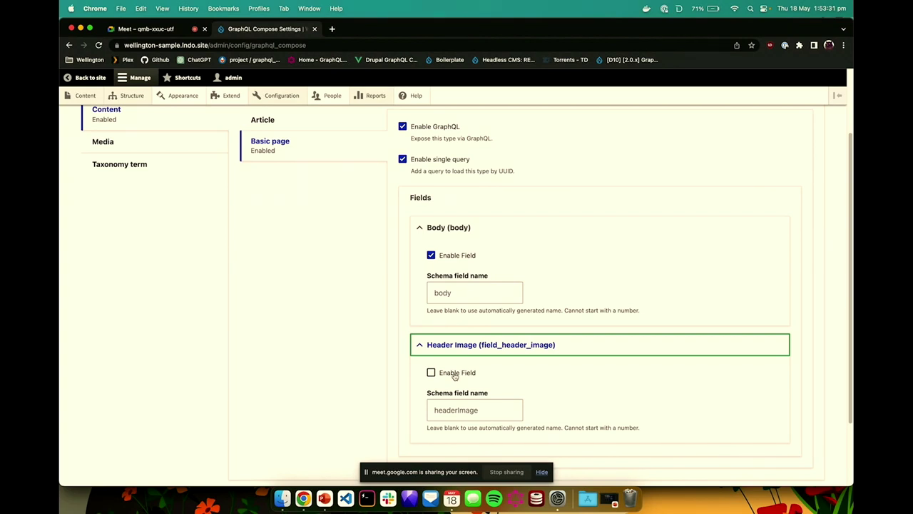
pyautogui.click(455, 376)
pyautogui.scroll(1, 442, 361)
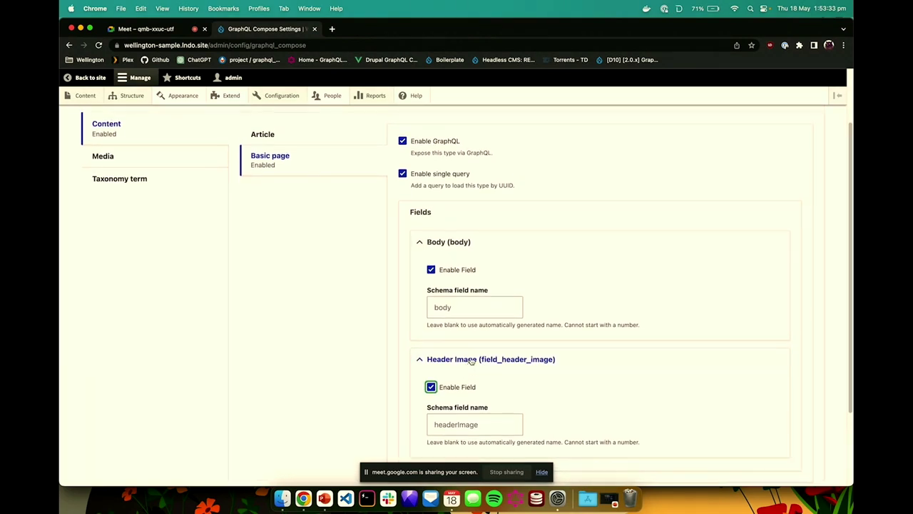
# Expose the Image media type with field_media_image, then save the configuration.
pyautogui.click(165, 175)
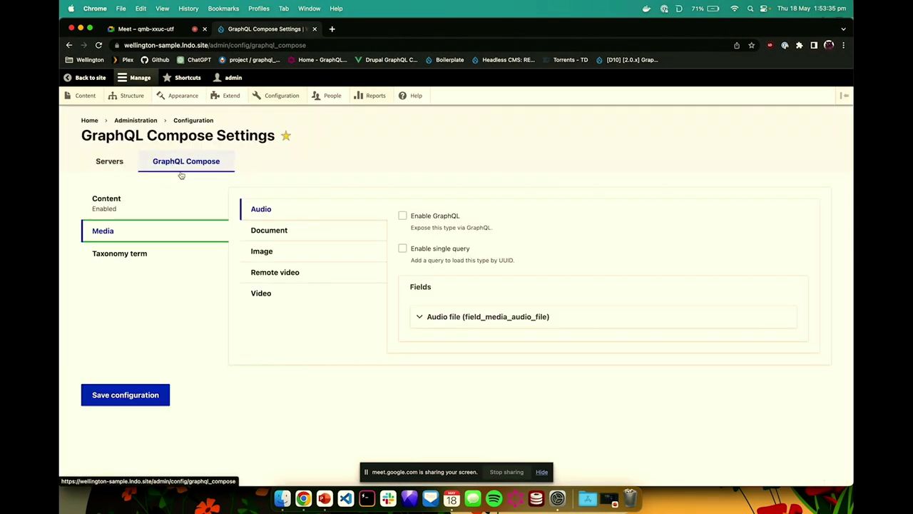
pyautogui.click(280, 249)
pyautogui.click(430, 217)
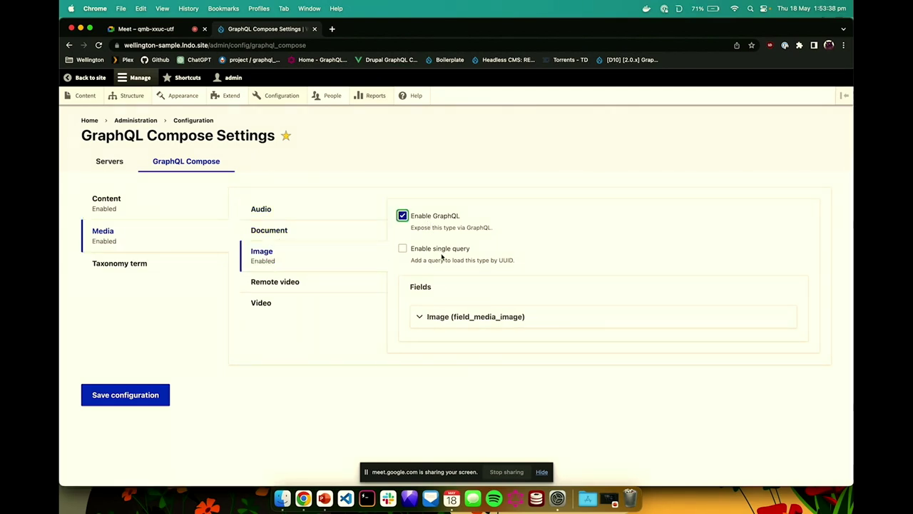
pyautogui.click(457, 318)
pyautogui.click(449, 345)
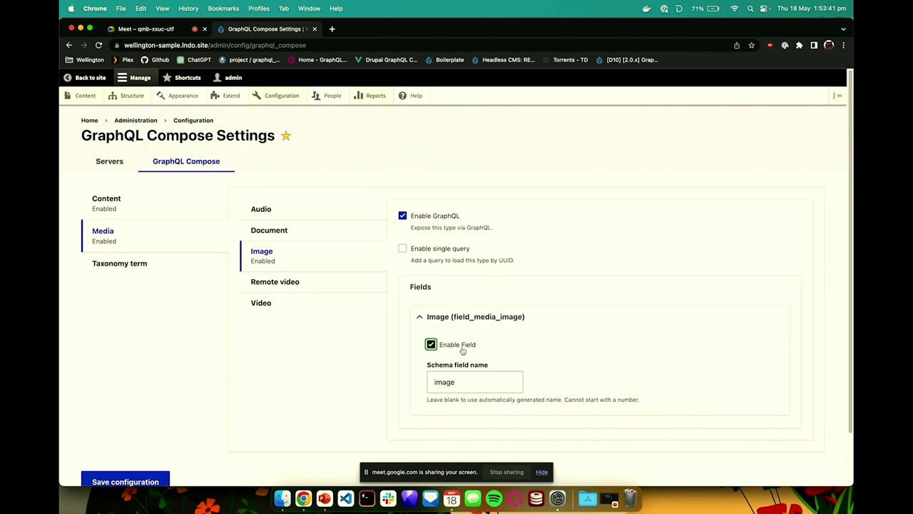
pyautogui.scroll(-2, 152, 307)
pyautogui.click(150, 423)
pyautogui.click(187, 77)
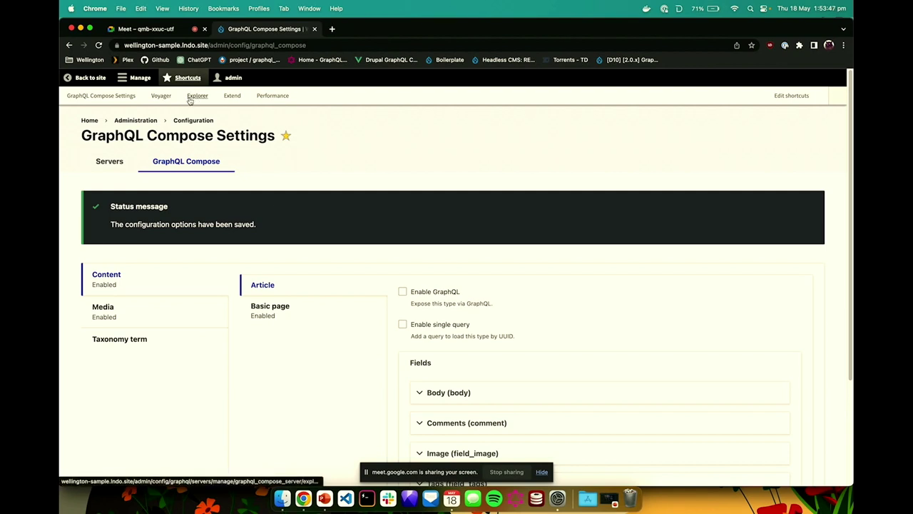
pyautogui.click(174, 99)
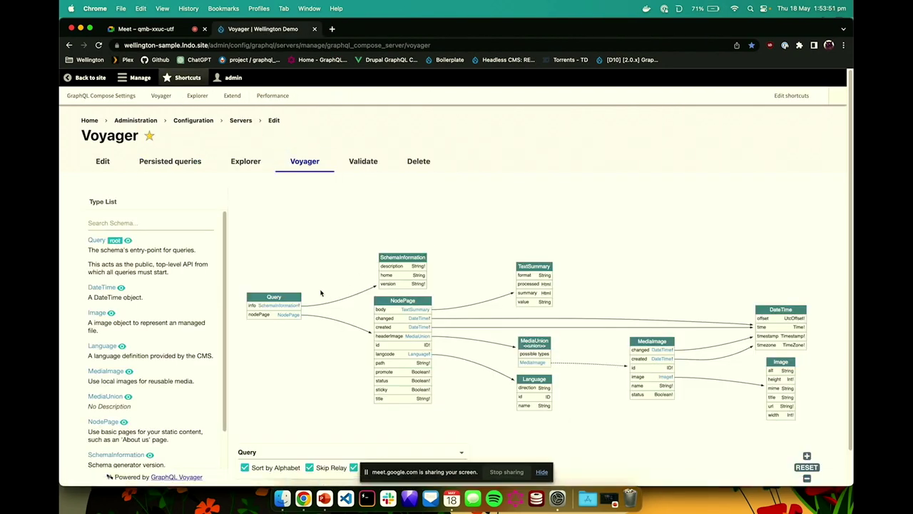
pyautogui.scroll(5, 314, 303)
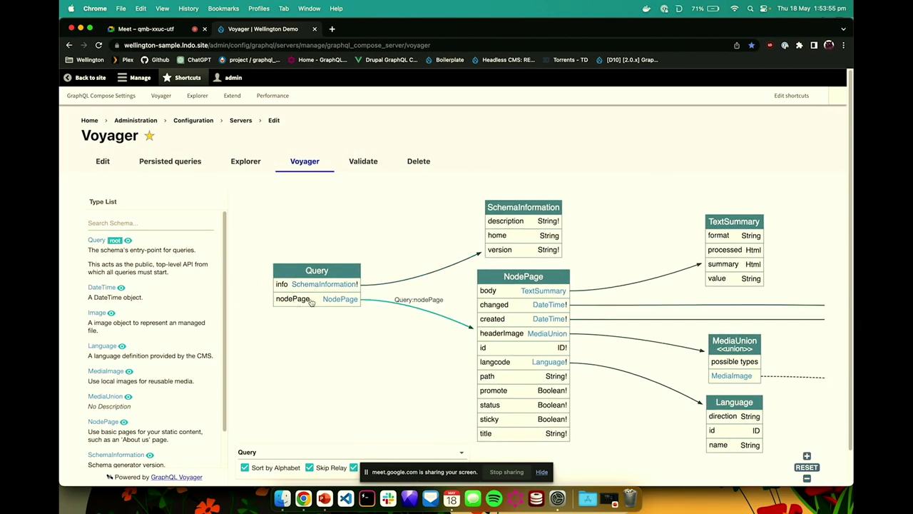
pyautogui.click(342, 303)
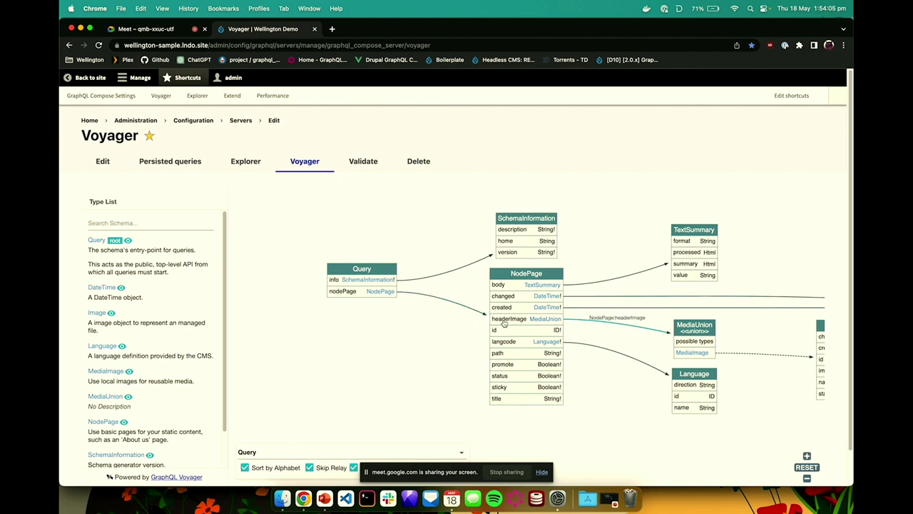
pyautogui.moveTo(685, 360); pyautogui.dragTo(588, 334)
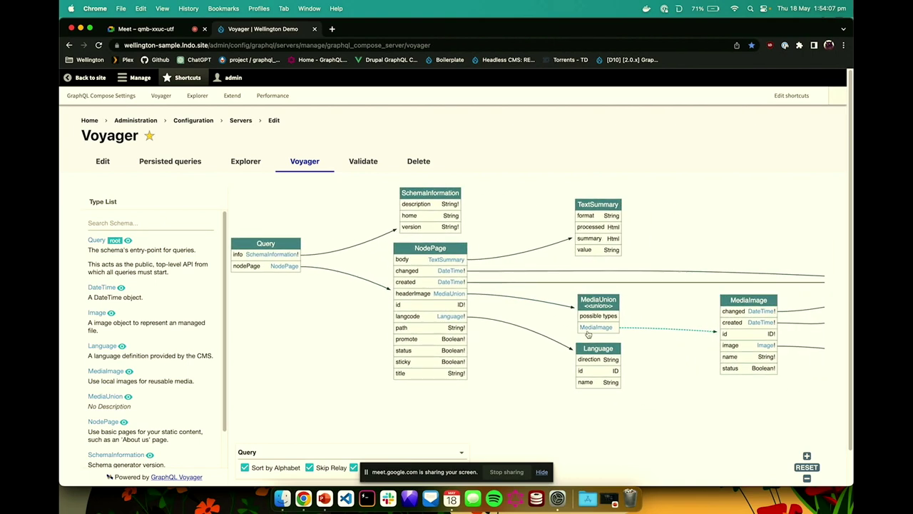
pyautogui.click(587, 333)
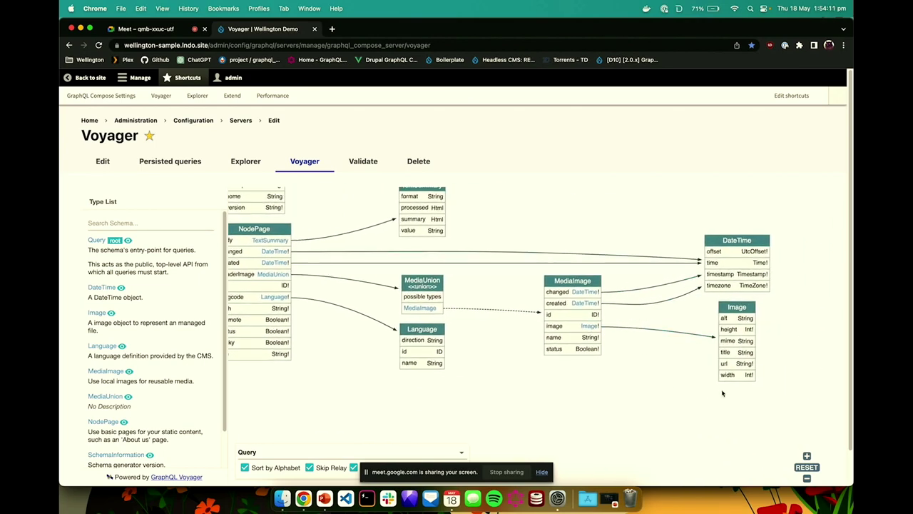
pyautogui.moveTo(467, 299); pyautogui.dragTo(505, 304)
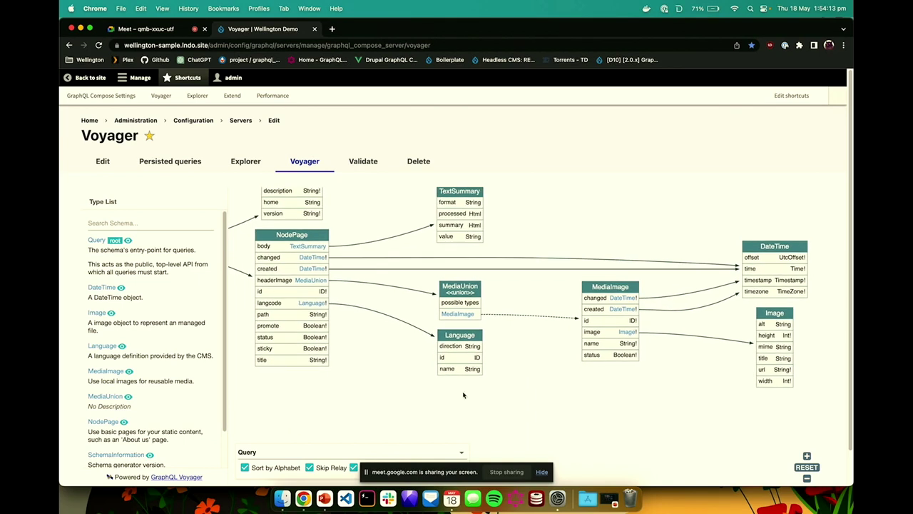
pyautogui.moveTo(439, 262); pyautogui.dragTo(476, 273)
pyautogui.moveTo(253, 199); pyautogui.dragTo(290, 211)
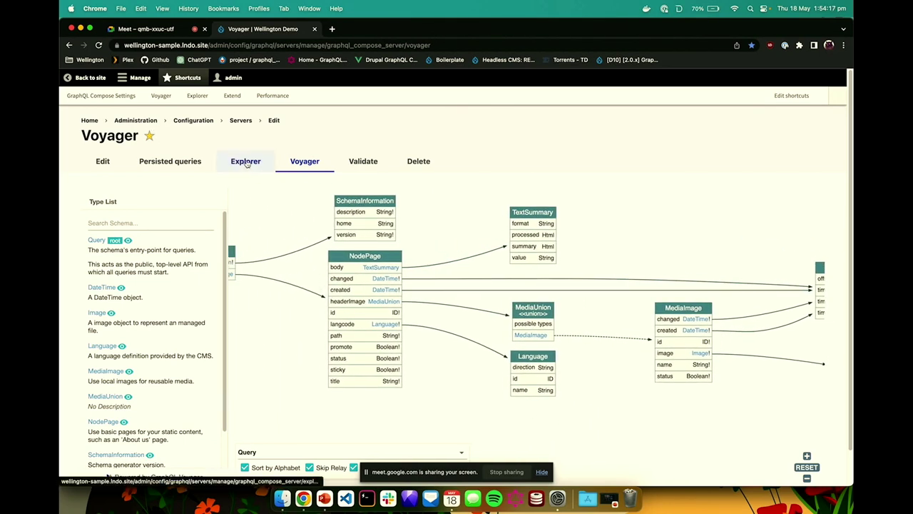
# Copy the Home page's UUID from its operations dropdown in the Content admin list.
pyautogui.click(89, 122)
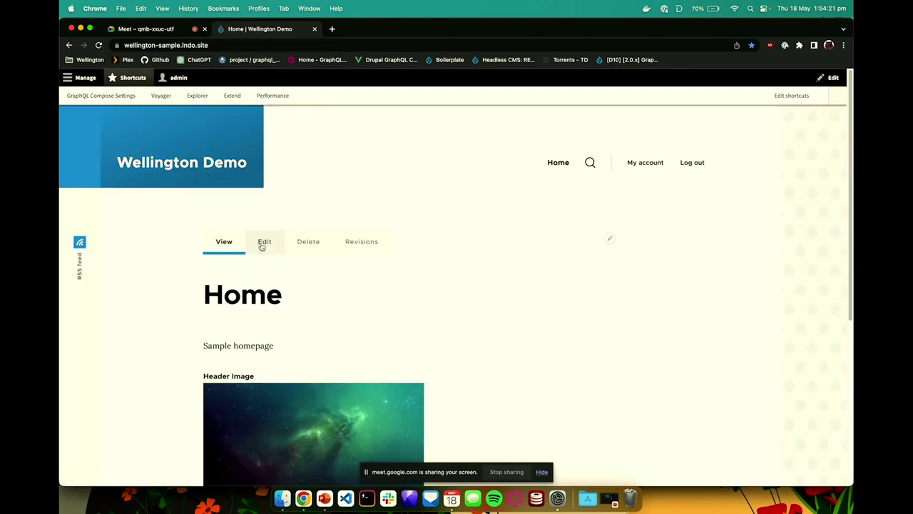
pyautogui.click(81, 77)
pyautogui.click(95, 101)
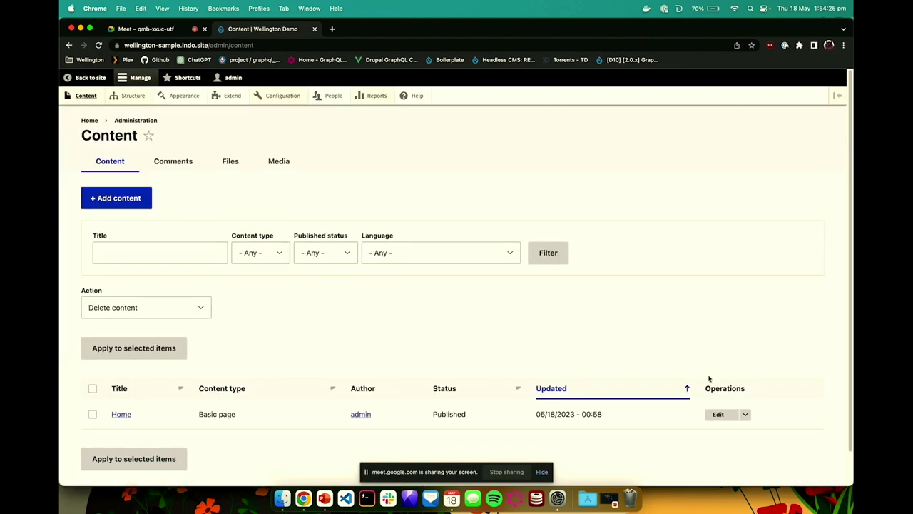
pyautogui.click(745, 415)
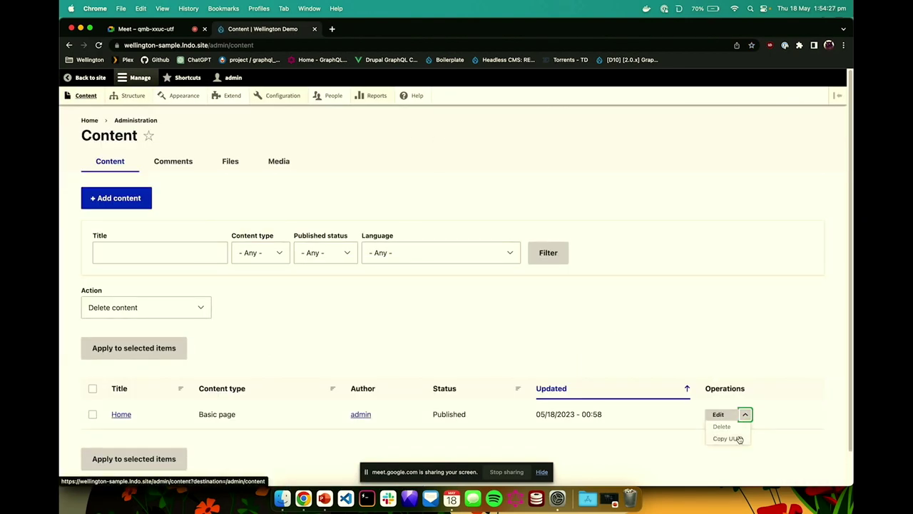
pyautogui.click(740, 439)
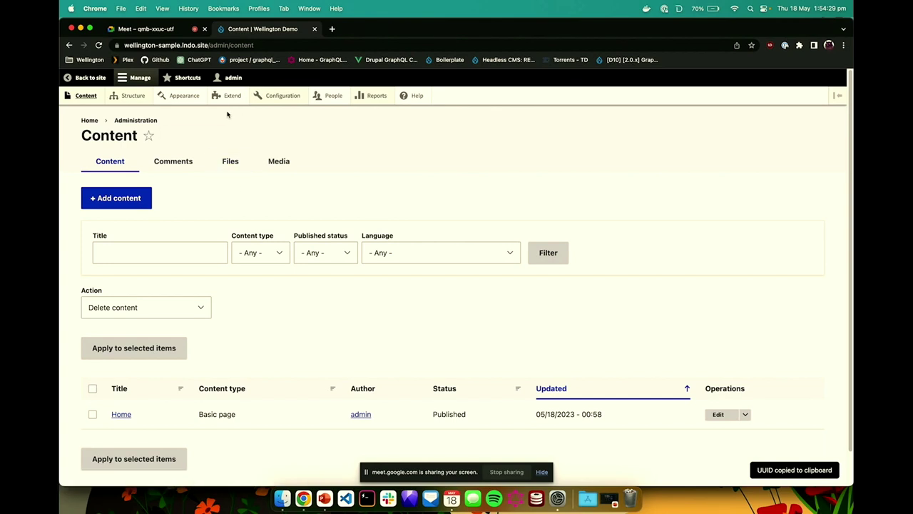
pyautogui.click(173, 79)
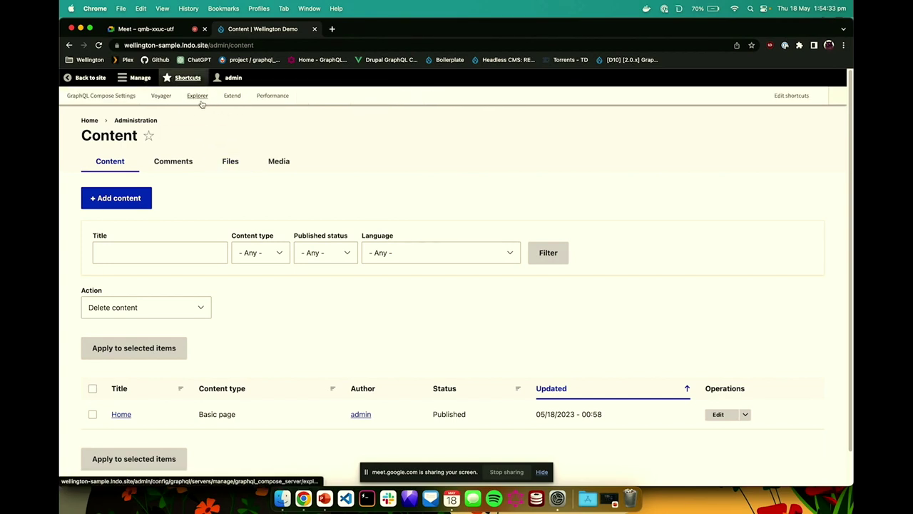
# Open GraphiQL Explorer and browse the Query and NodePage type documentation.
pyautogui.click(161, 96)
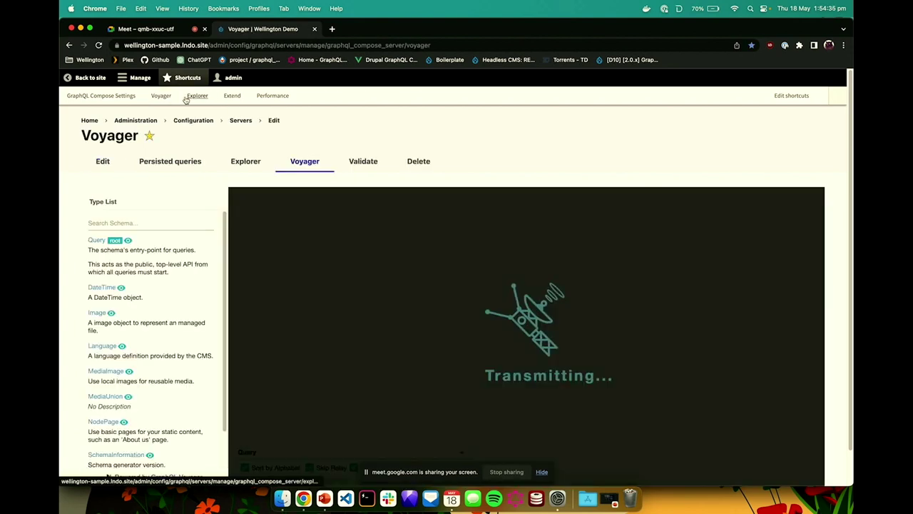
pyautogui.click(192, 95)
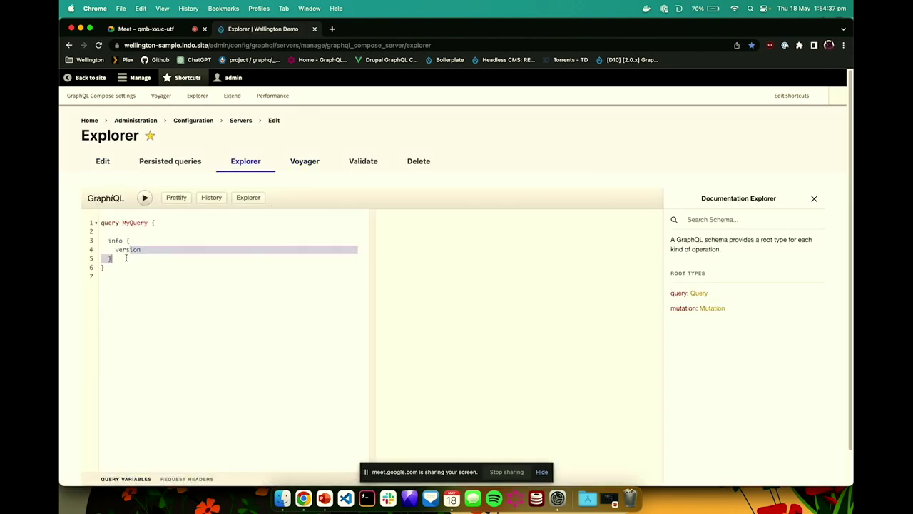
pyautogui.moveTo(119, 261); pyautogui.dragTo(111, 240)
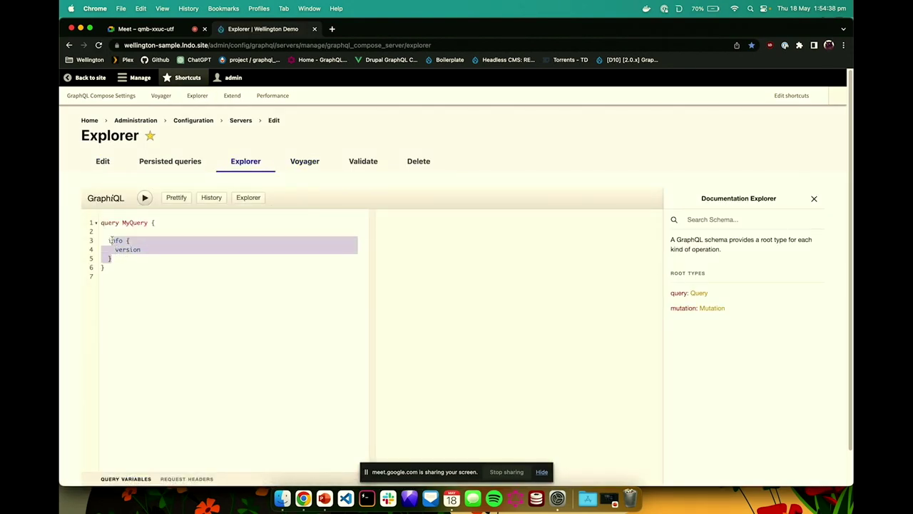
pyautogui.click(698, 293)
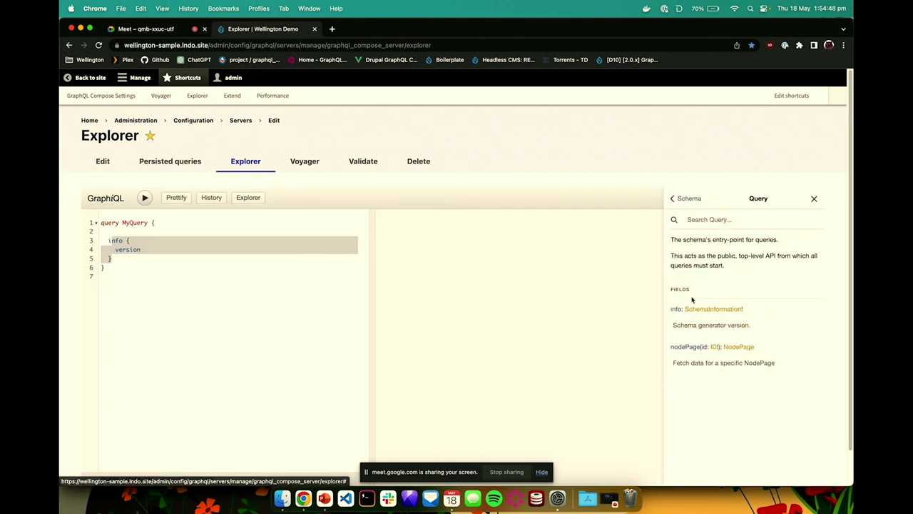
pyautogui.click(733, 348)
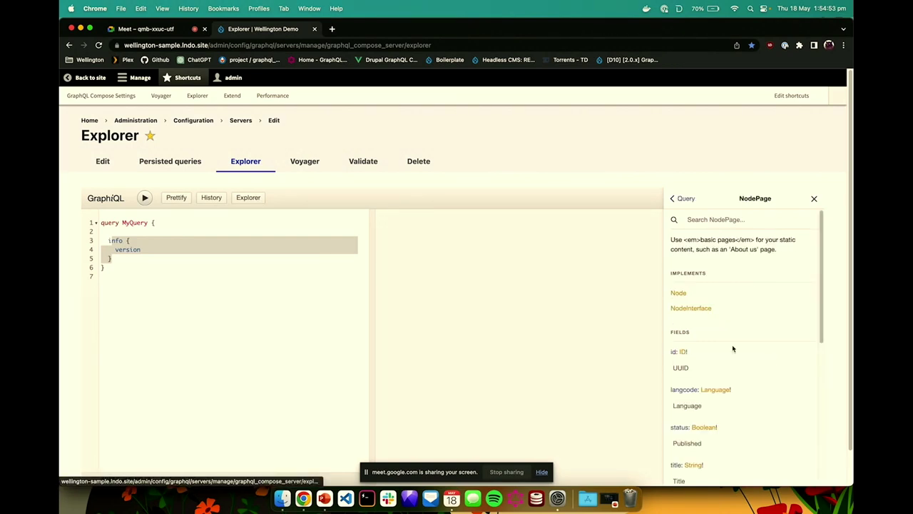
pyautogui.scroll(-10, 732, 346)
pyautogui.scroll(-2, 713, 344)
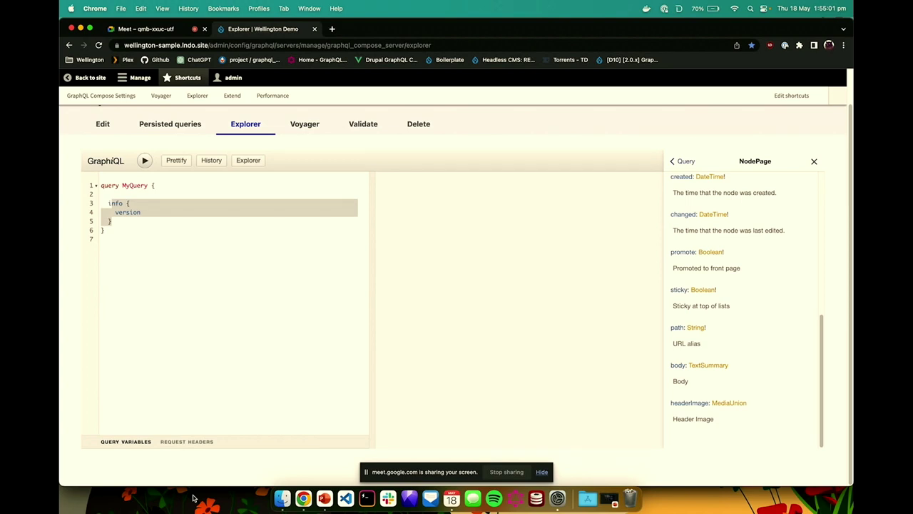
pyautogui.moveTo(107, 203); pyautogui.dragTo(119, 226)
# Replace the info block with a nodePage query by the pasted UUID requesting title, and run it.
pyautogui.press('BackSpace')
pyautogui.write('nodePa')
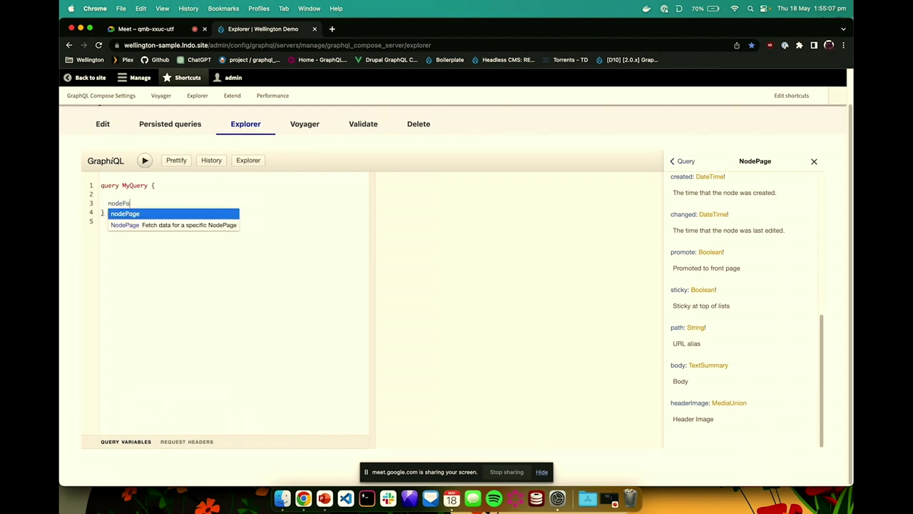
pyautogui.write('ge(id: "')
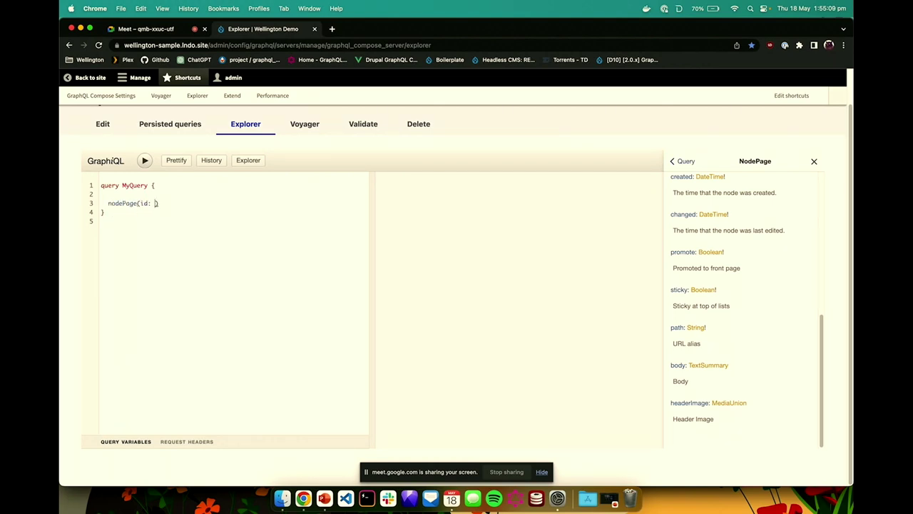
pyautogui.press('super+v')
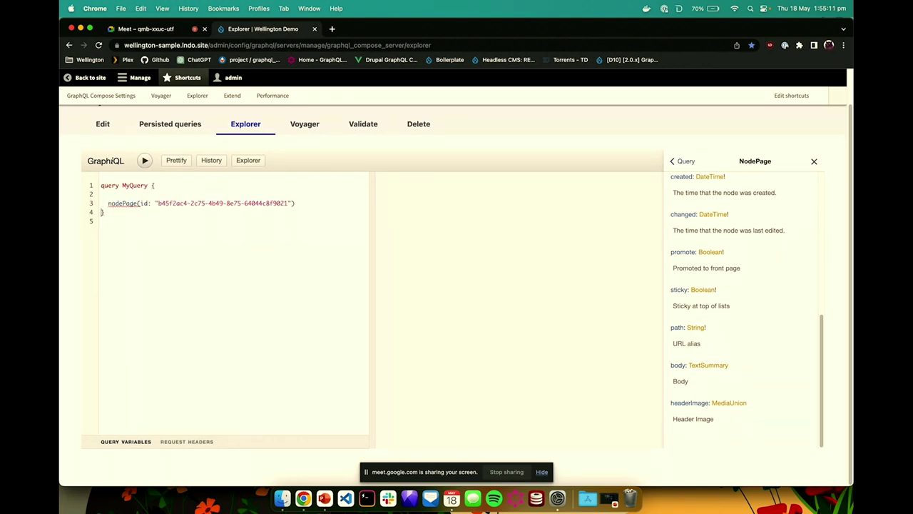
pyautogui.write('{')
pyautogui.press('Return')
pyautogui.write('title')
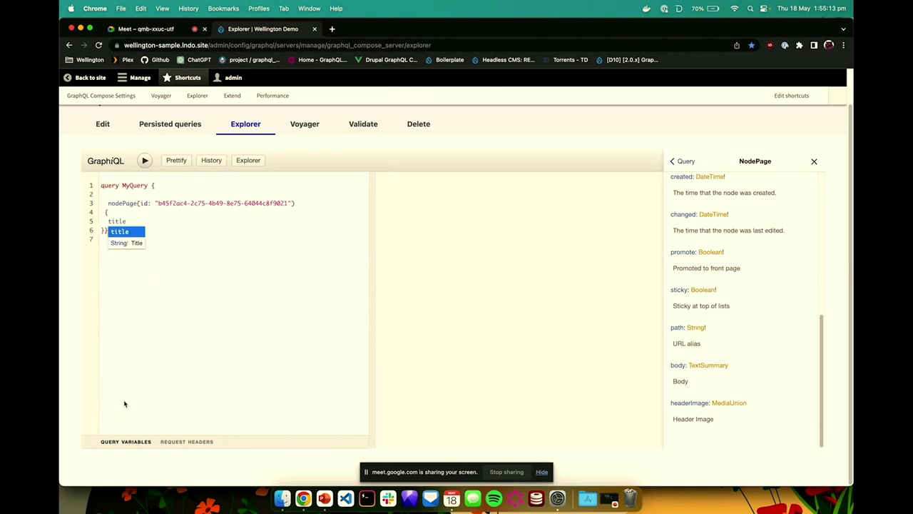
pyautogui.click(141, 8)
pyautogui.click(183, 233)
pyautogui.click(145, 160)
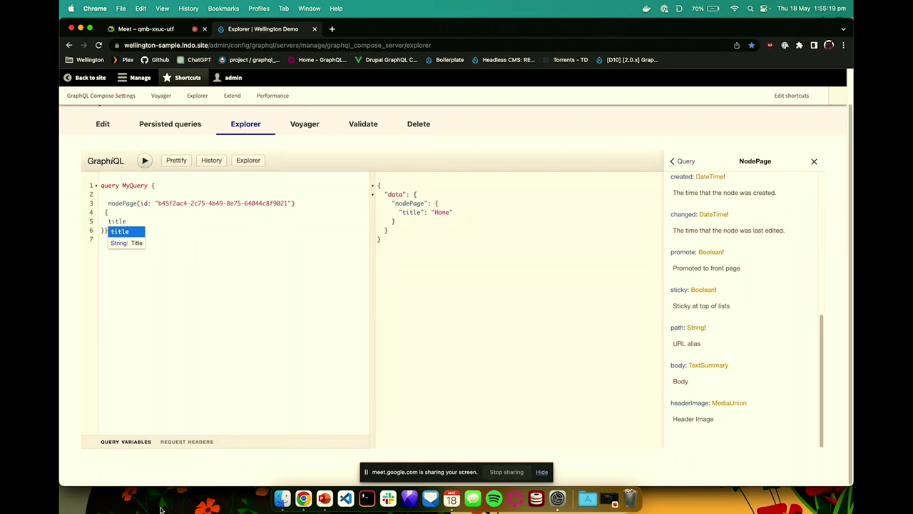
# Add headerImage { ... on MediaImage { image { url } } } and run, returning wallpaper-1950578.jpg.
pyautogui.press('Escape')
pyautogui.press('Return')
pyautogui.write('he')
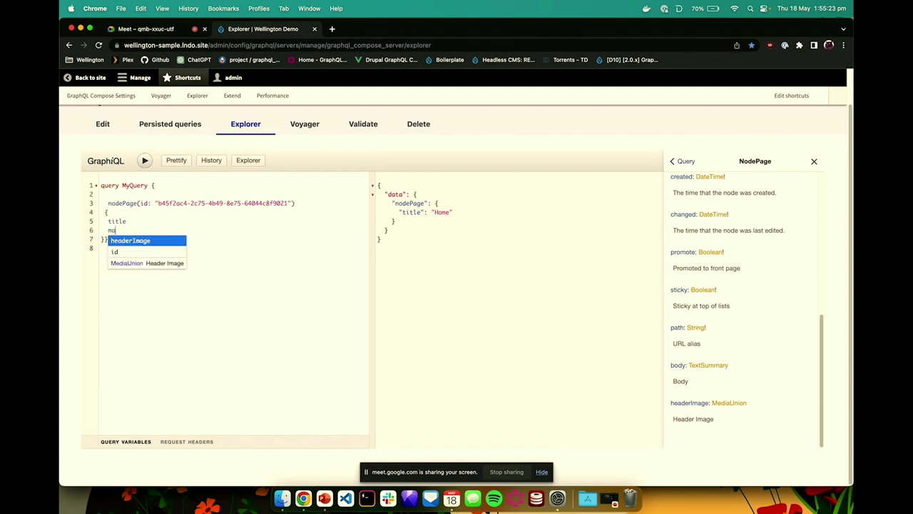
pyautogui.press('Return')
pyautogui.write('{')
pyautogui.press('Return')
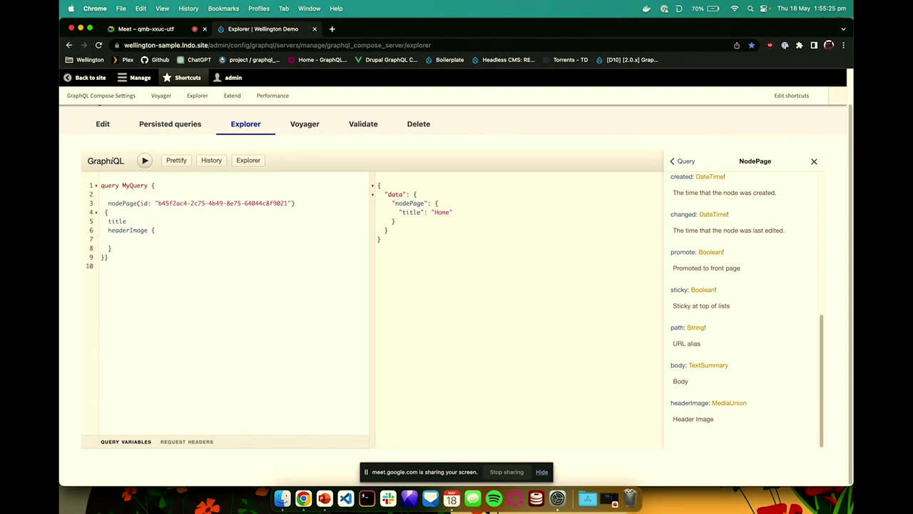
pyautogui.write('... on Med')
pyautogui.press('Return')
pyautogui.write('{')
pyautogui.press('Return')
pyautogui.write('im')
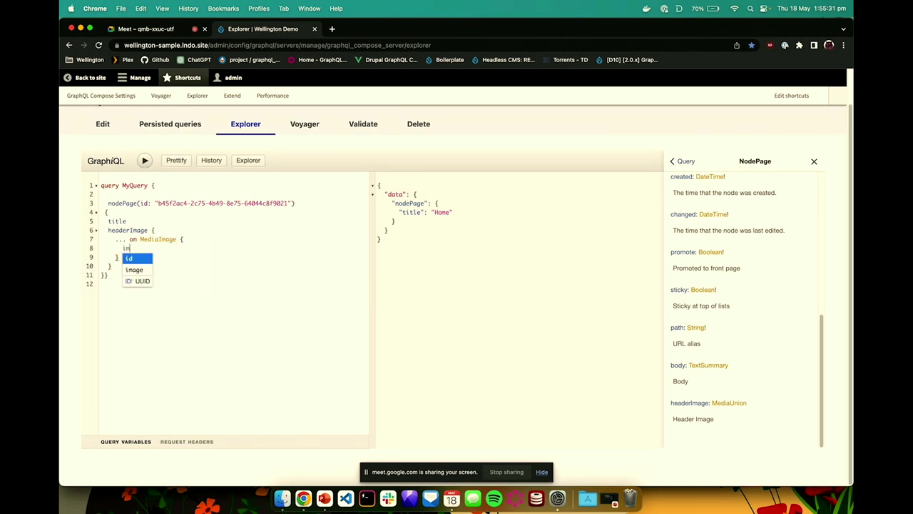
pyautogui.write('age {')
pyautogui.press('Return')
pyautogui.write('url')
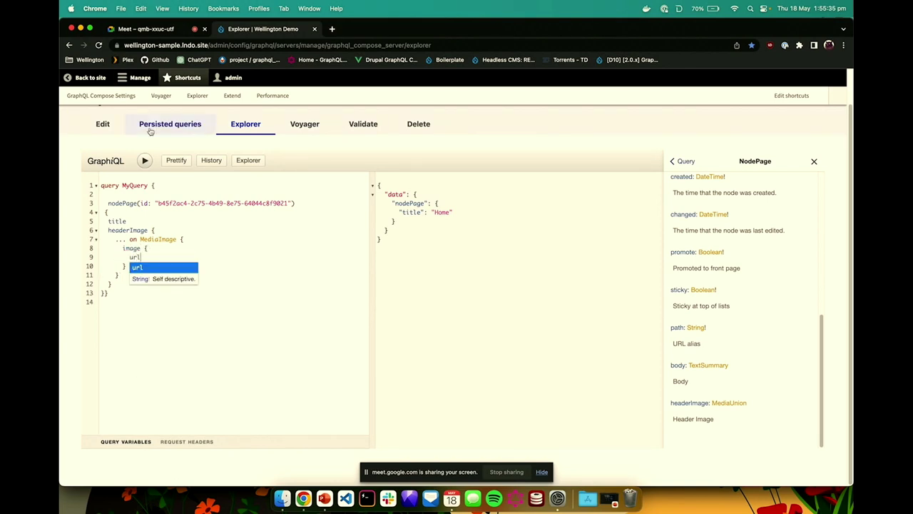
pyautogui.click(146, 160)
pyautogui.click(497, 338)
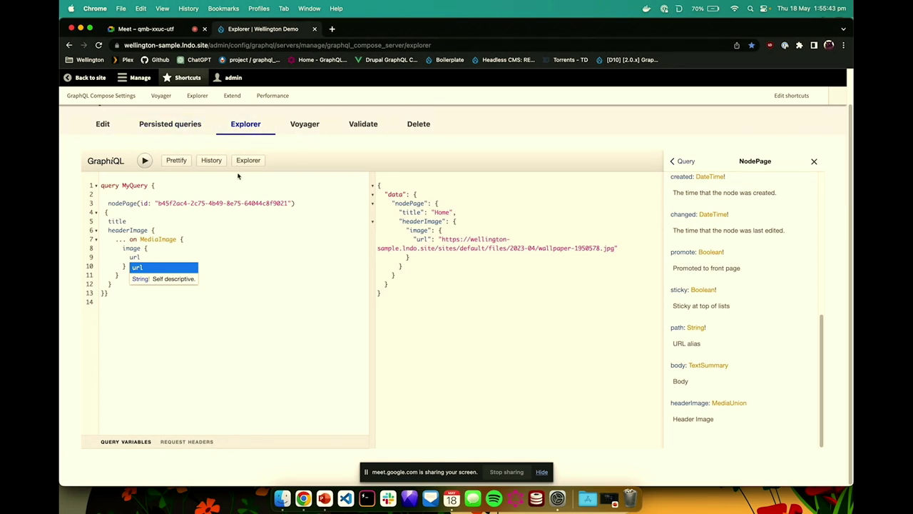
# Highlight the node ID string and the nodePage query body in the editor.
pyautogui.moveTo(289, 203); pyautogui.dragTo(157, 202)
pyautogui.click(239, 260)
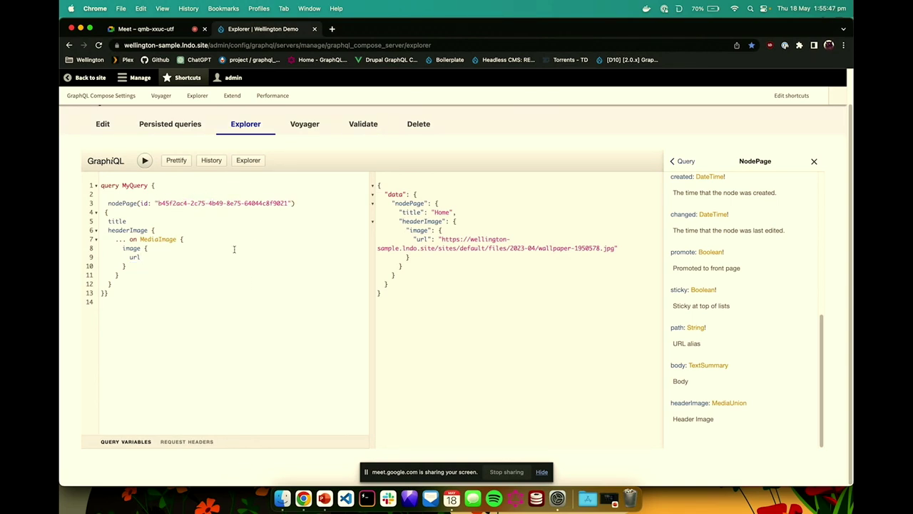
pyautogui.moveTo(127, 282); pyautogui.dragTo(95, 206)
pyautogui.click(118, 195)
pyautogui.moveTo(157, 203); pyautogui.dragTo(288, 204)
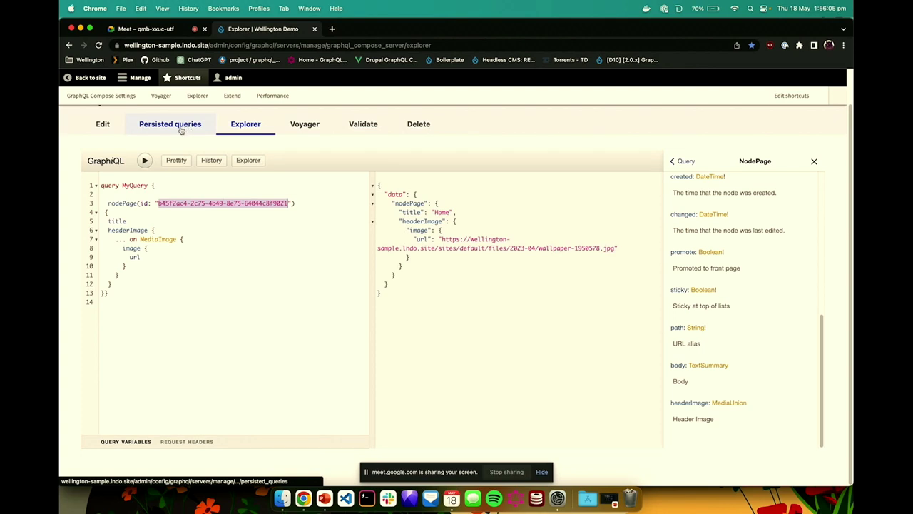
# Install GraphQL Compose: Menus and GraphQL Compose: Routes from the "gra"-filtered Extend list.
pyautogui.click(126, 78)
pyautogui.click(229, 95)
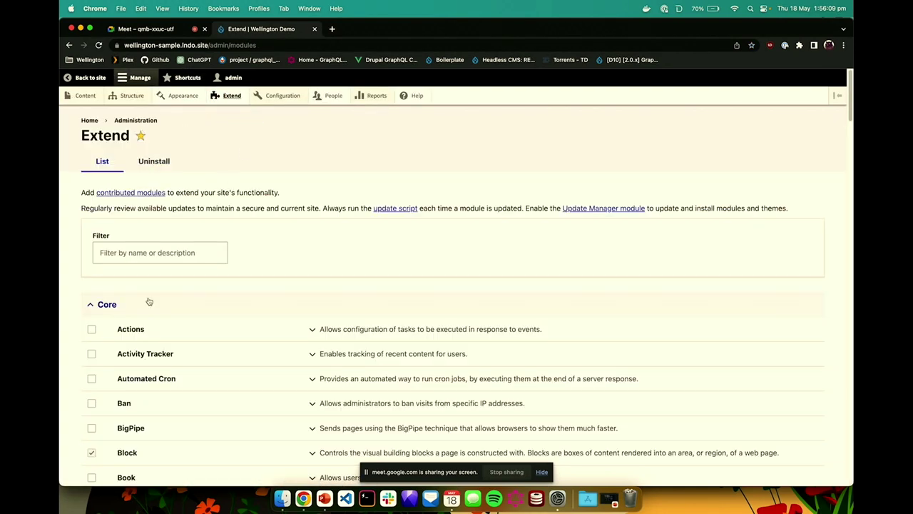
pyautogui.click(161, 258)
pyautogui.write('gra')
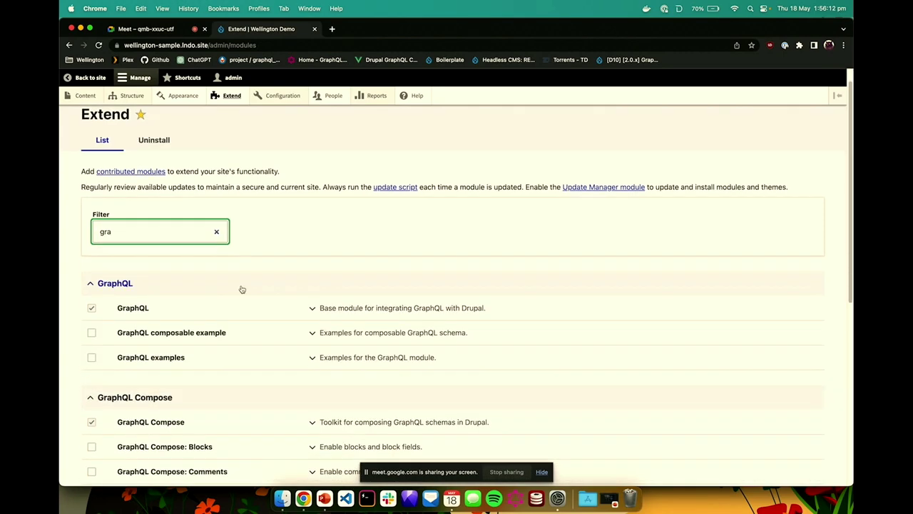
pyautogui.scroll(-5, 214, 289)
pyautogui.scroll(-3, 190, 293)
pyautogui.click(194, 294)
pyautogui.click(199, 345)
pyautogui.click(103, 434)
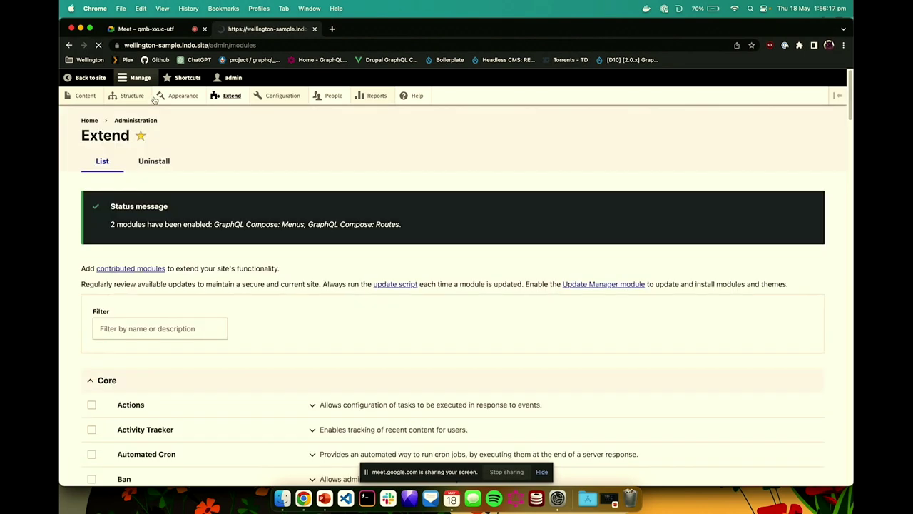
pyautogui.moveTo(137, 91)
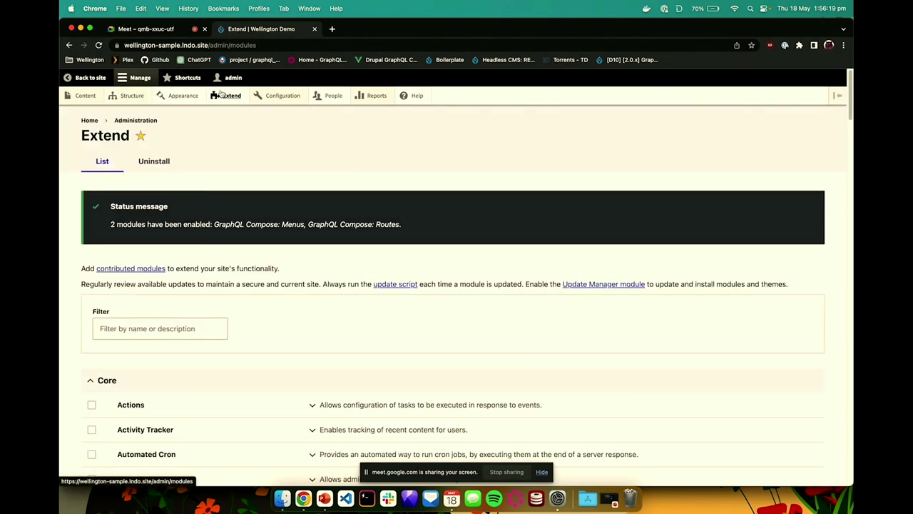
pyautogui.click(175, 77)
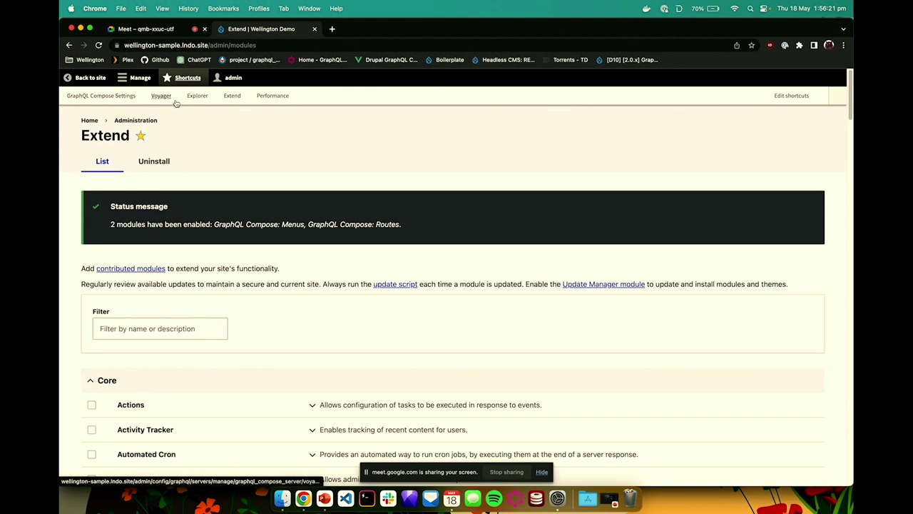
# In Voyager, trace MenuItem's route through RouteUnion and RouteInternal to RouteEntityUnion.
pyautogui.click(161, 98)
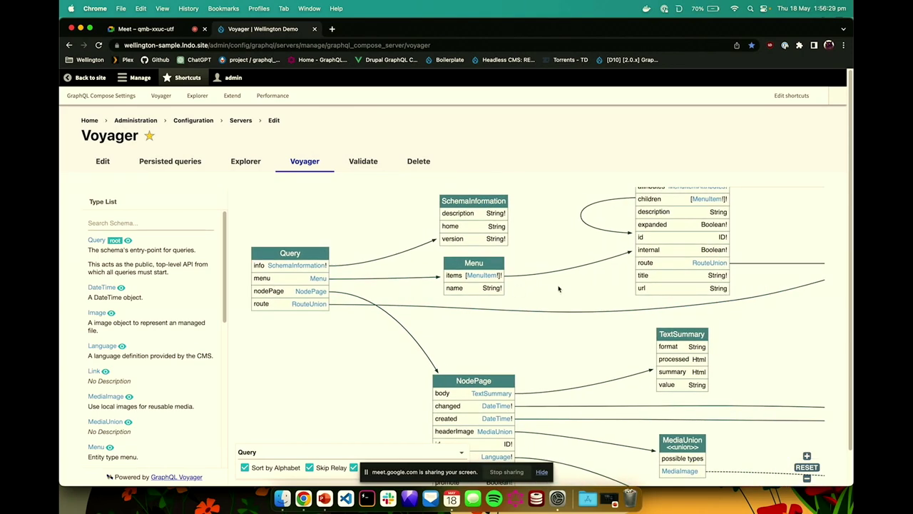
pyautogui.hscroll(3, 570, 291)
pyautogui.hscroll(3, 428, 300)
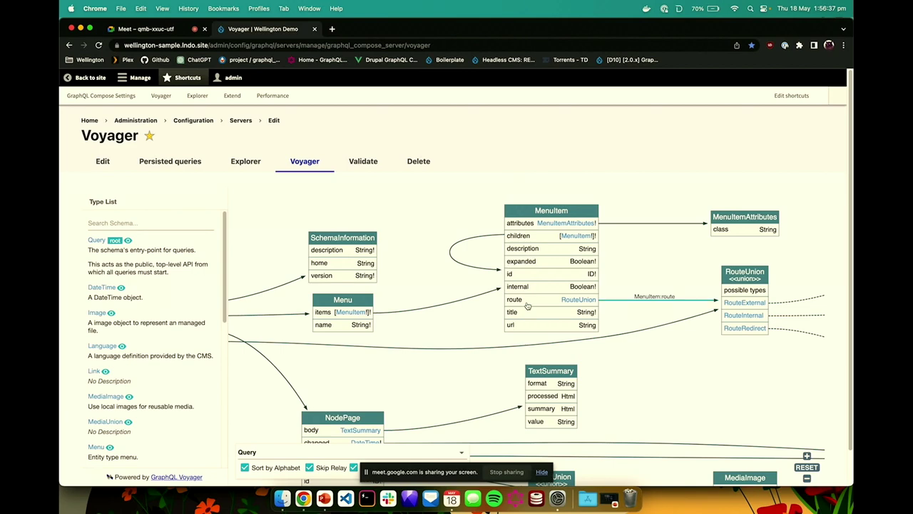
pyautogui.click(578, 299)
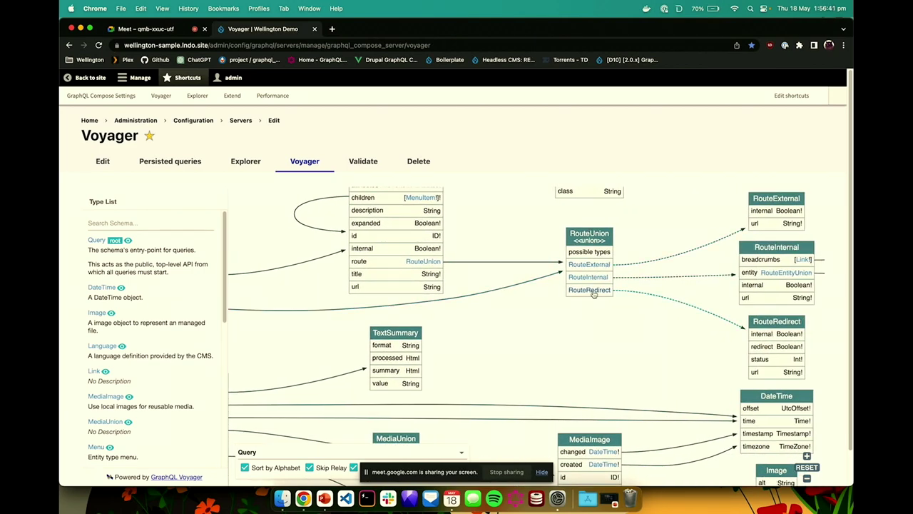
pyautogui.moveTo(606, 307); pyautogui.dragTo(565, 303)
pyautogui.click(546, 274)
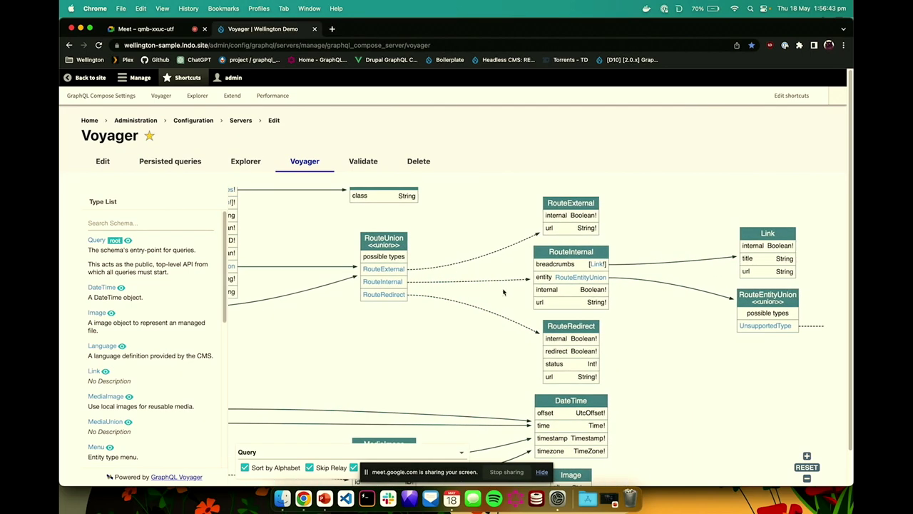
pyautogui.click(582, 277)
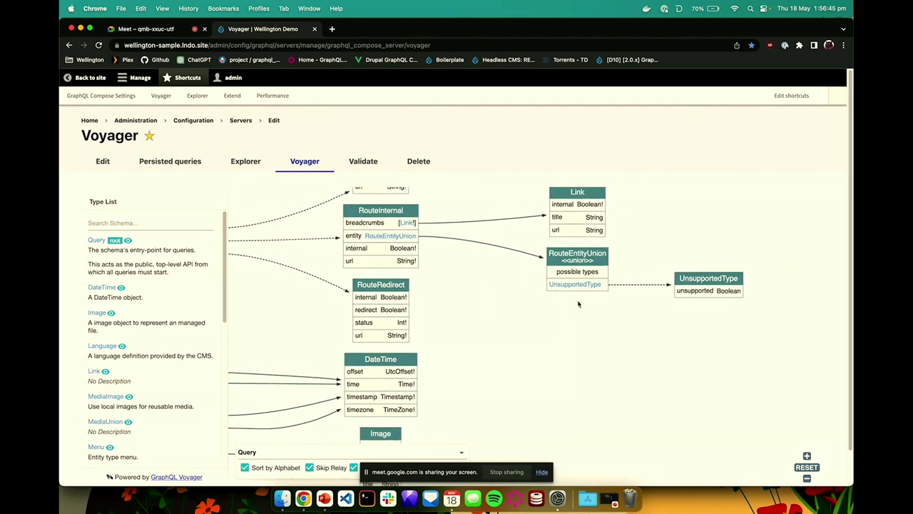
# Enable loading Basic pages by route in GraphQL Compose, save, and return to Voyager.
pyautogui.click(100, 98)
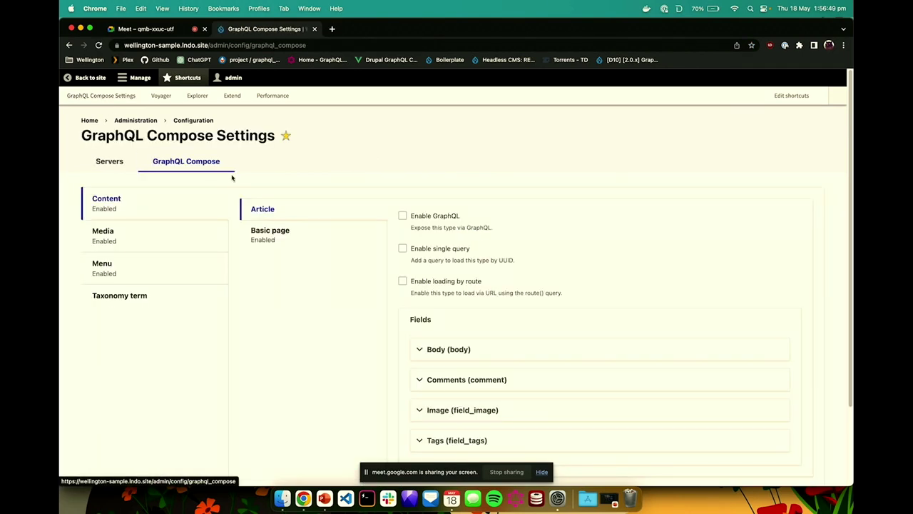
pyautogui.click(279, 241)
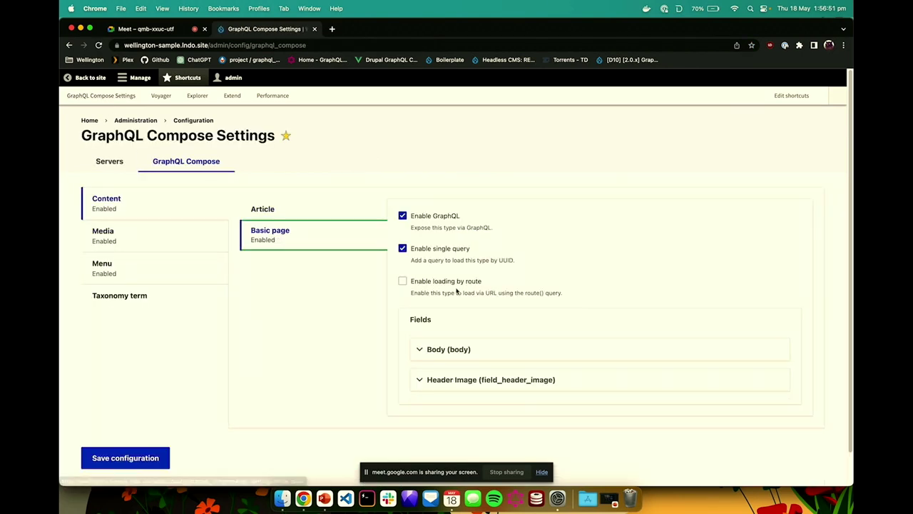
pyautogui.click(402, 281)
pyautogui.click(112, 460)
pyautogui.click(161, 96)
pyautogui.hscroll(10, 331, 329)
# Pan Voyager to inspect NodePage's headerImage and Query's nodePage edges, then switch to Explorer.
pyautogui.hscroll(1, 482, 298)
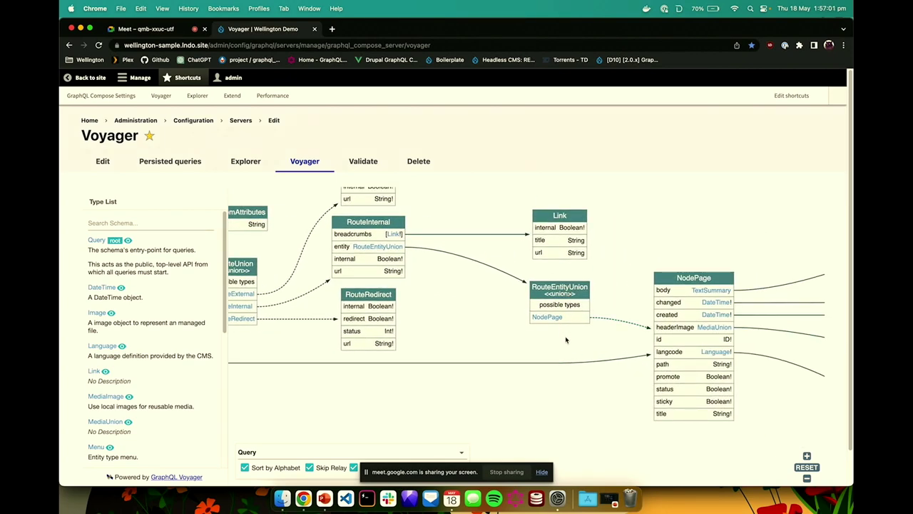
pyautogui.hscroll(7, 564, 321)
pyautogui.click(606, 303)
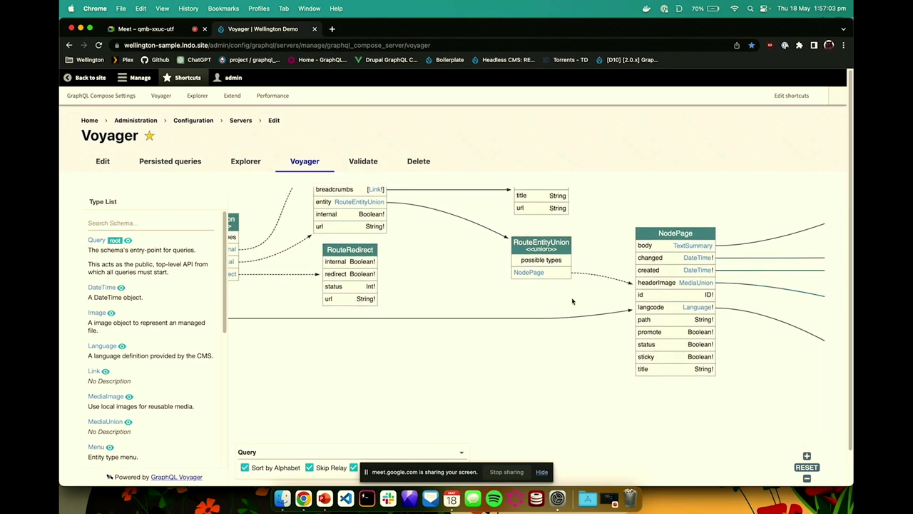
pyautogui.click(577, 302)
pyautogui.click(689, 364)
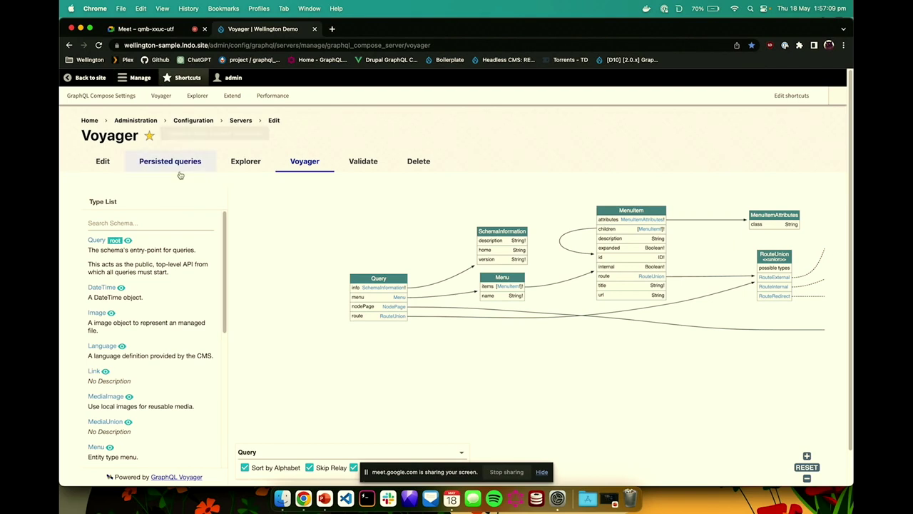
pyautogui.click(246, 161)
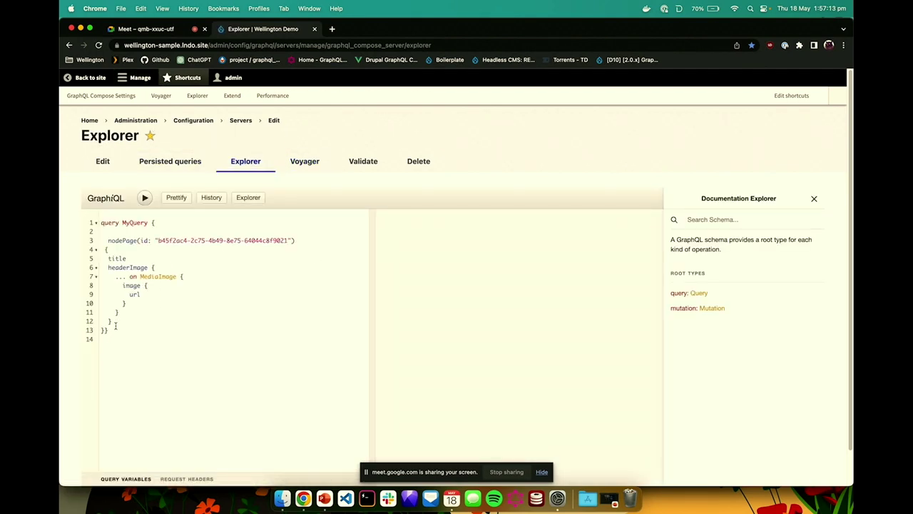
# Replace the old query with a route query for RouteInternal entity NodePage's id and processed body.
pyautogui.moveTo(103, 330); pyautogui.dragTo(109, 233)
pyautogui.press('BackSpace')
pyautogui.click(250, 197)
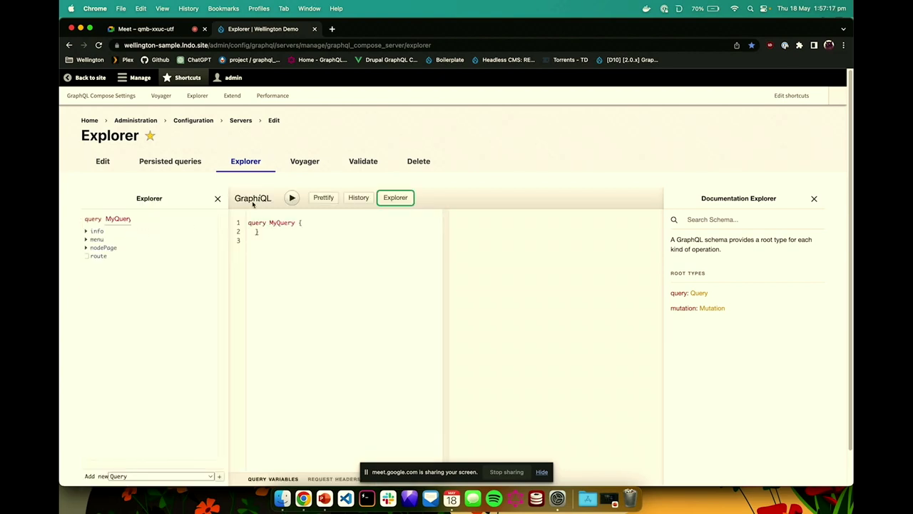
pyautogui.click(87, 258)
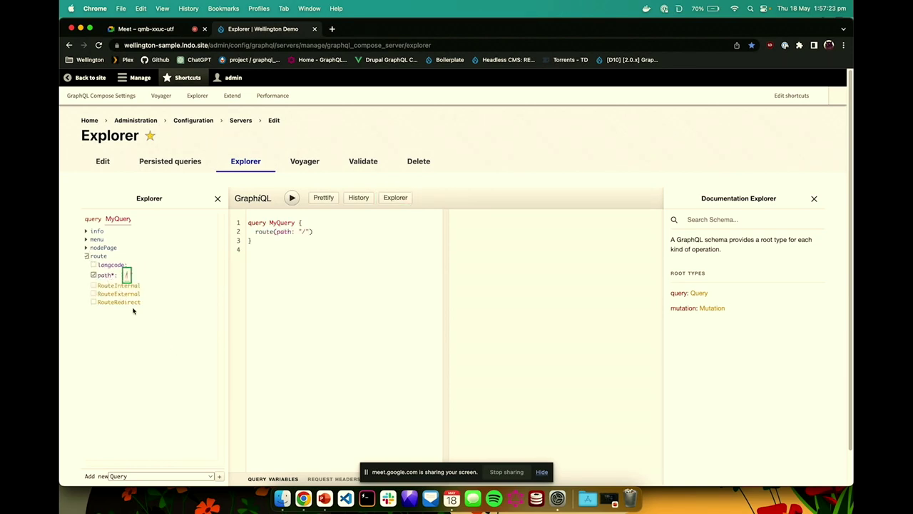
pyautogui.click(95, 286)
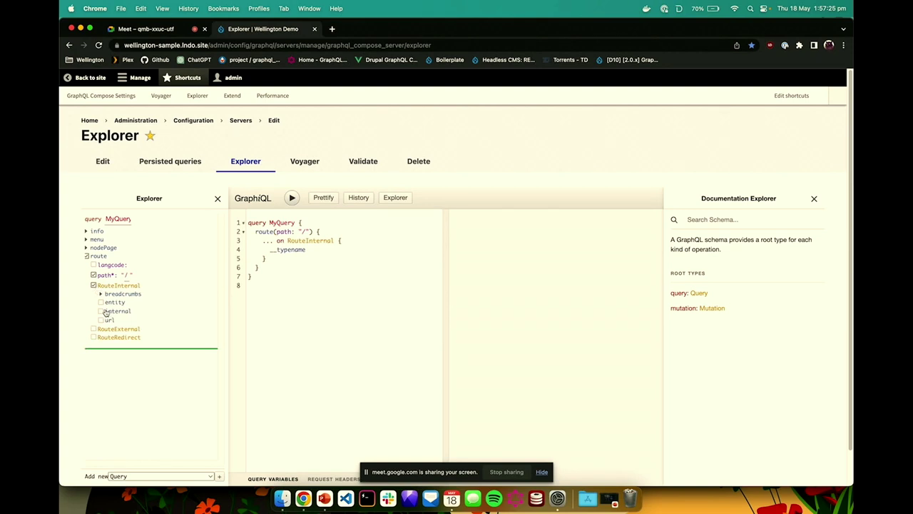
pyautogui.click(101, 302)
pyautogui.click(108, 312)
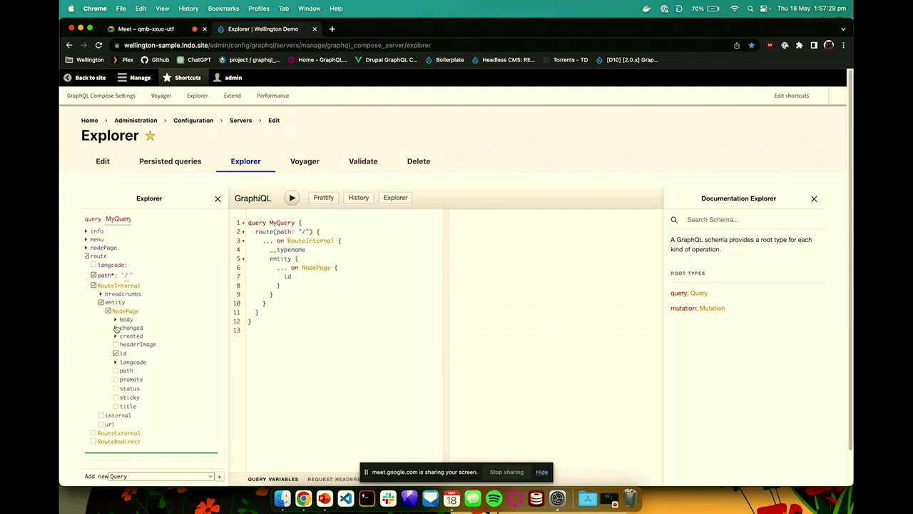
pyautogui.click(116, 322)
pyautogui.click(129, 338)
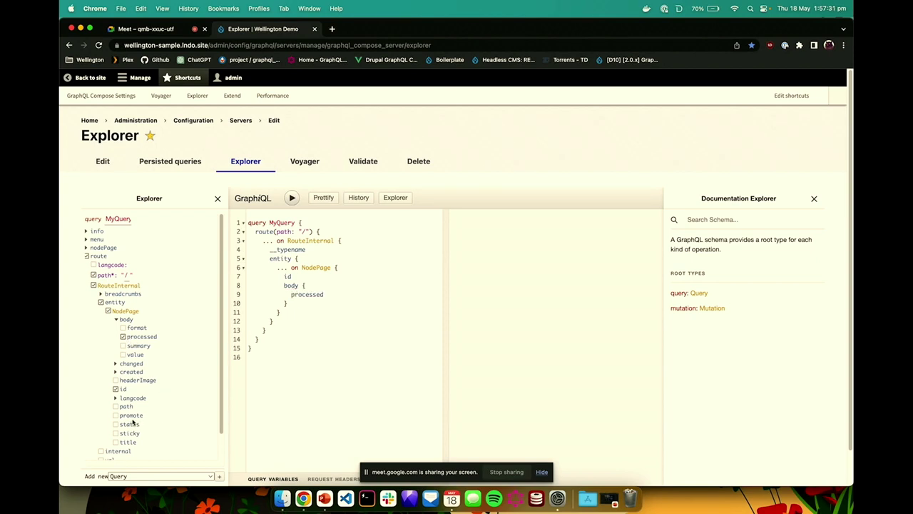
# Add the headerImage as MediaImage with the image url, width and title.
pyautogui.click(137, 382)
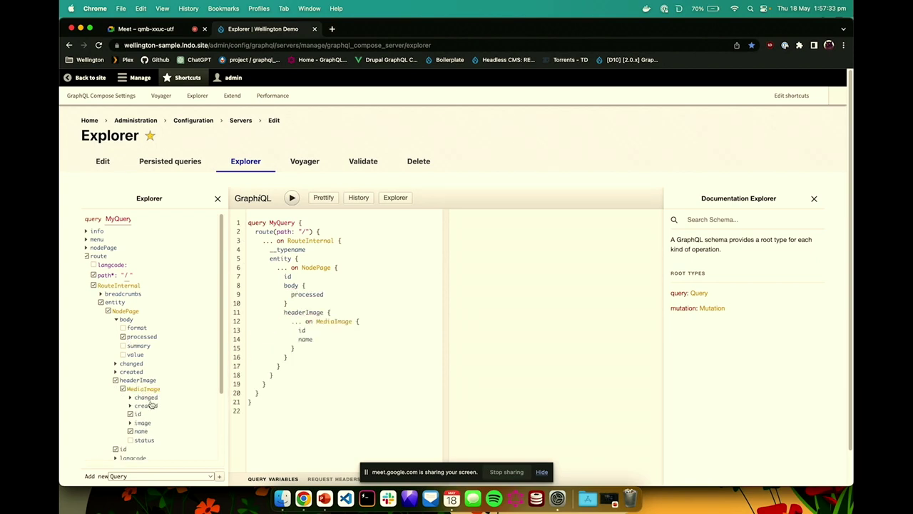
pyautogui.click(141, 432)
pyautogui.click(142, 423)
pyautogui.scroll(-3, 150, 414)
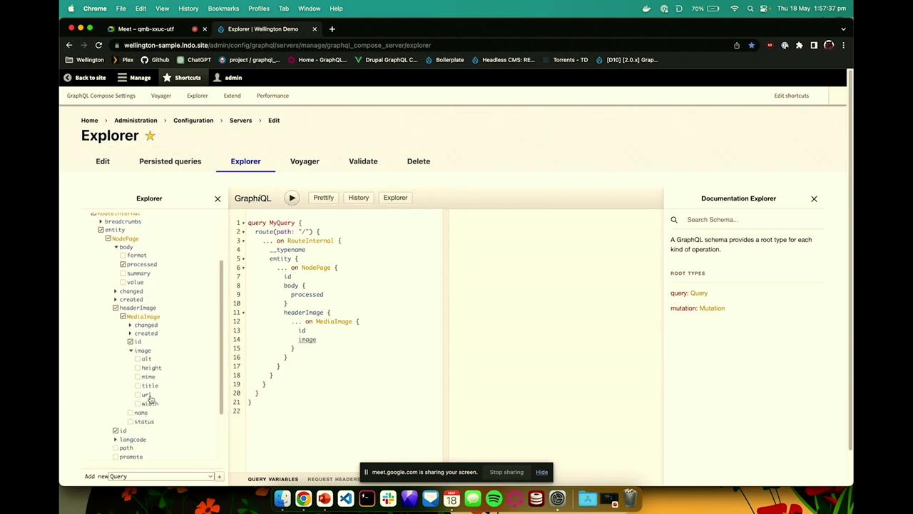
pyautogui.click(150, 402)
pyautogui.click(151, 393)
pyautogui.click(138, 385)
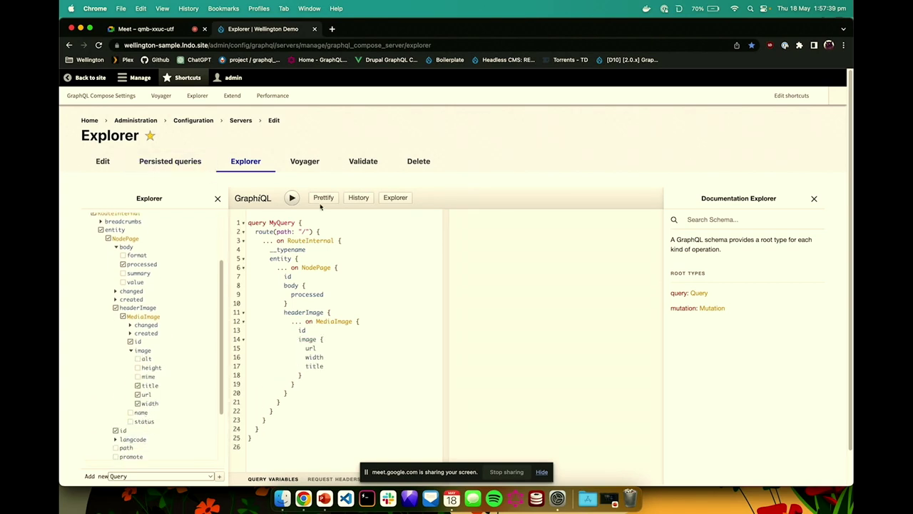
# Run the route query and resize the results and documentation panes.
pyautogui.click(292, 197)
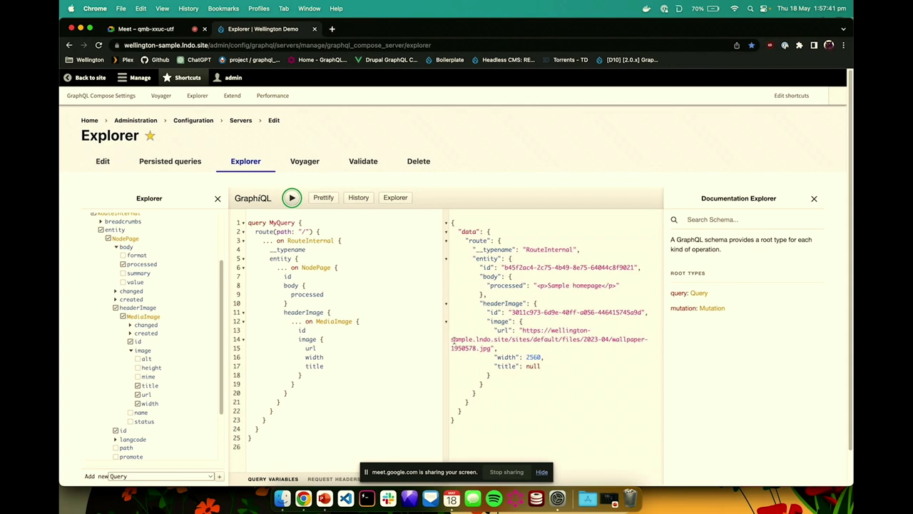
pyautogui.moveTo(444, 340); pyautogui.dragTo(369, 339)
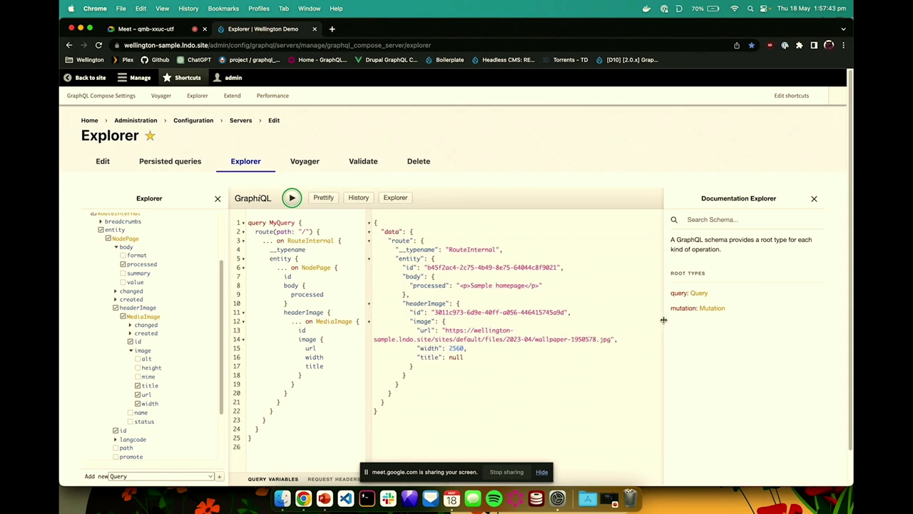
pyautogui.moveTo(664, 320); pyautogui.dragTo(736, 328)
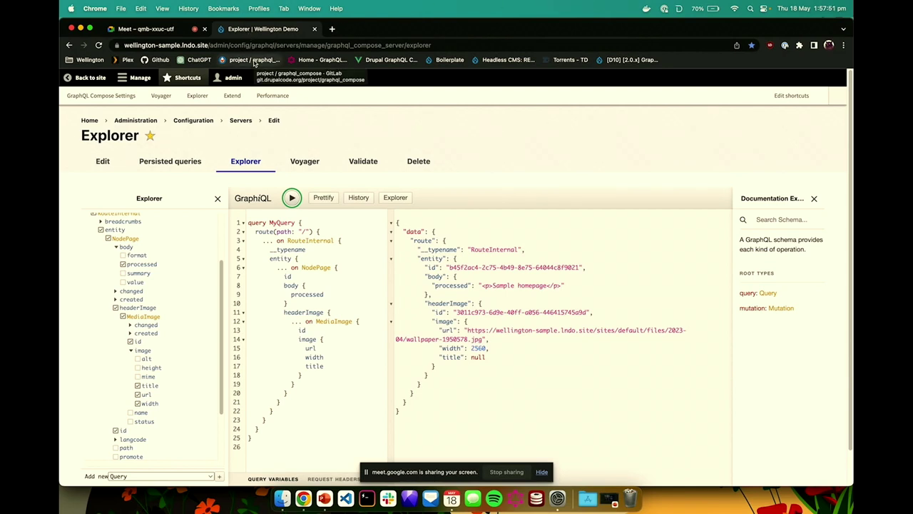
# Zoom and pan the Voyager graph until RouteEntityUnion and NodePage are readable.
pyautogui.click(293, 160)
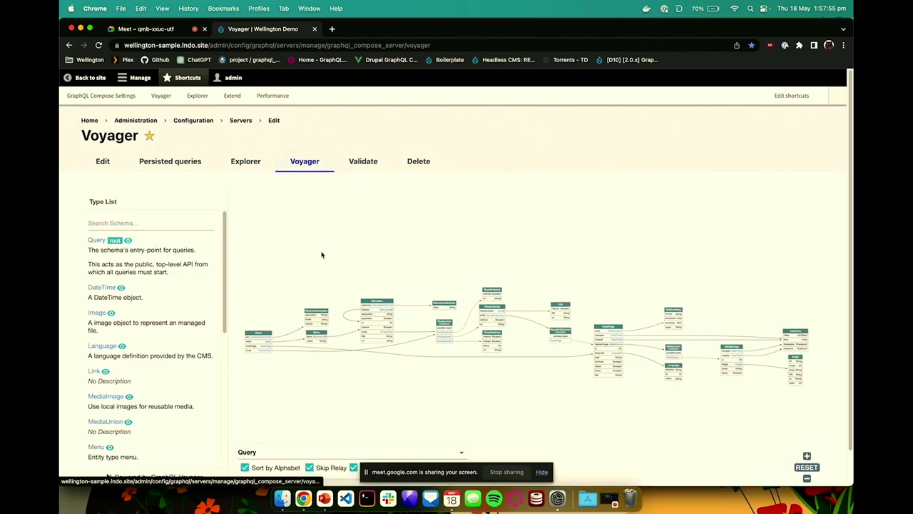
pyautogui.scroll(5, 347, 296)
pyautogui.moveTo(498, 236); pyautogui.dragTo(421, 241)
pyautogui.scroll(3, 426, 271)
pyautogui.scroll(5, 525, 303)
pyautogui.scroll(2, 524, 303)
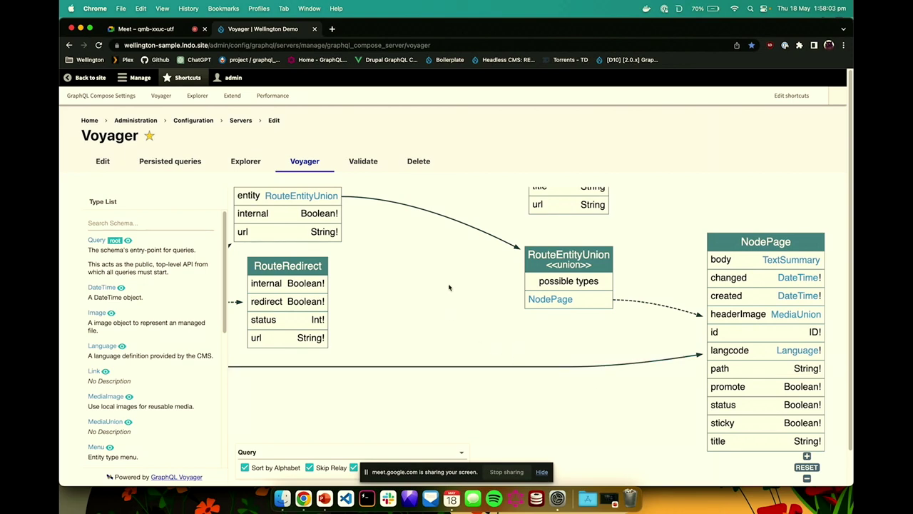
# Change the site address to load the wellington-sample-2 home page.
pyautogui.click(178, 45)
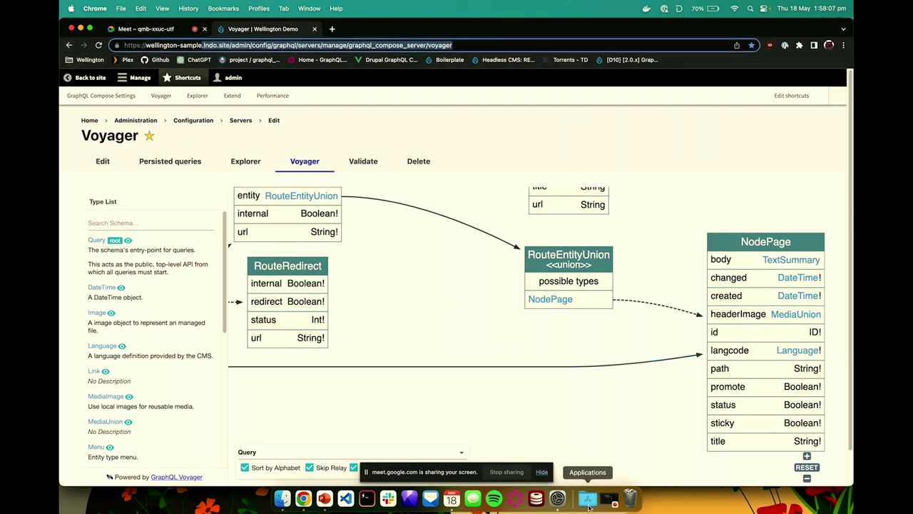
pyautogui.press('BackSpace')
pyautogui.write('-0')
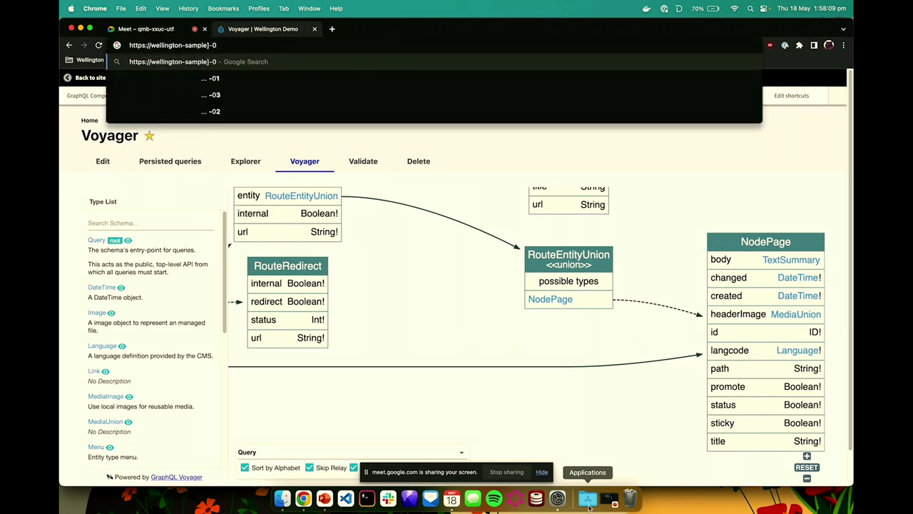
pyautogui.press('BackSpace')
pyautogui.press('BackSpace')
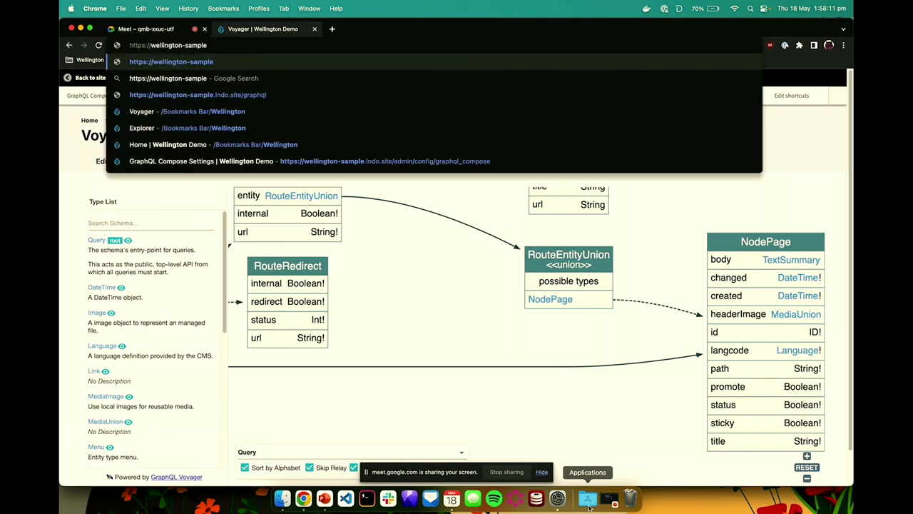
pyautogui.write('-2')
pyautogui.press('Down')
pyautogui.press('Down')
pyautogui.press('Down')
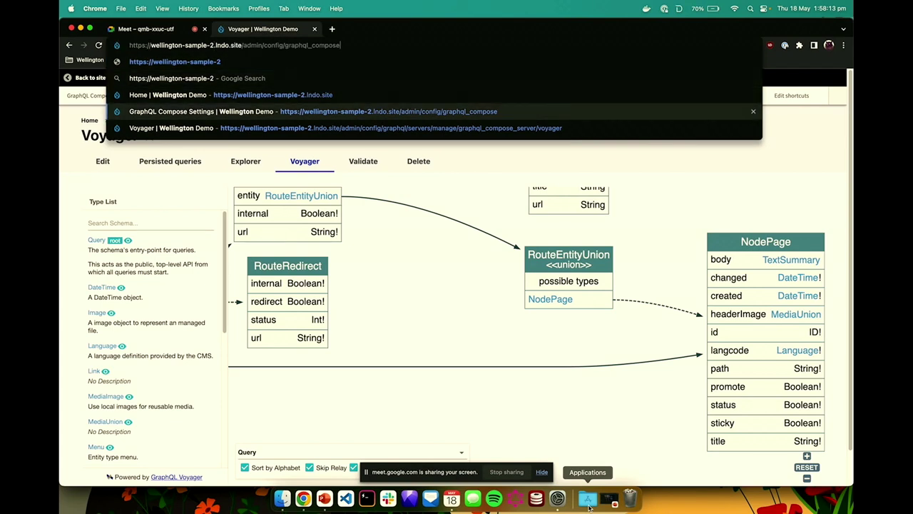
pyautogui.press('Up')
pyautogui.press('Return')
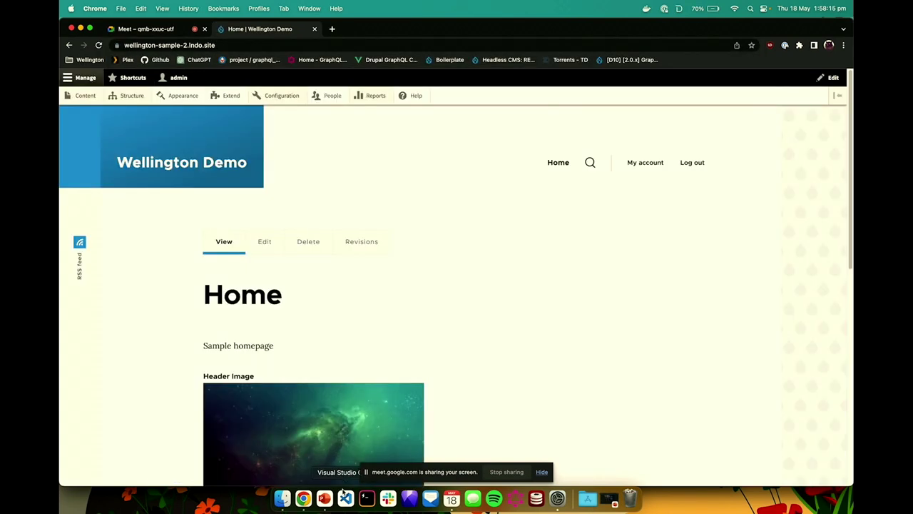
# Go to the Paragraphs types admin page listing Image and Text.
pyautogui.moveTo(129, 95)
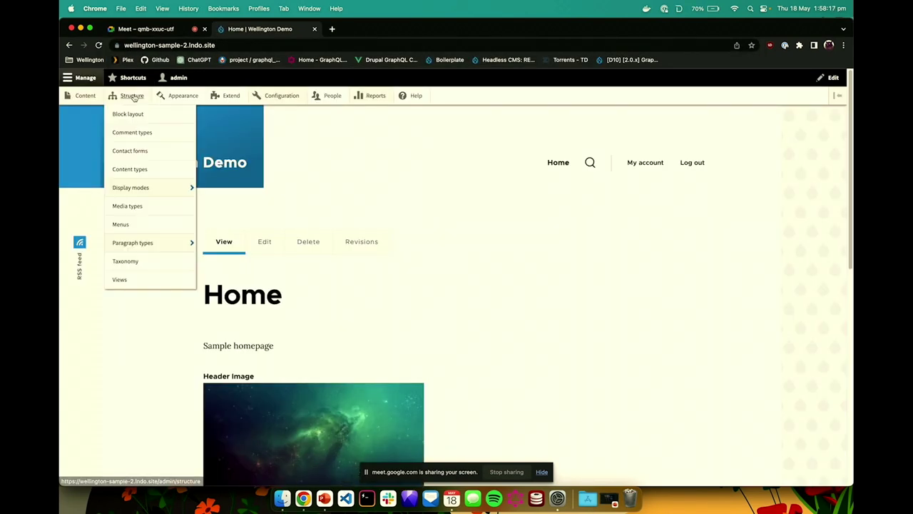
pyautogui.click(145, 243)
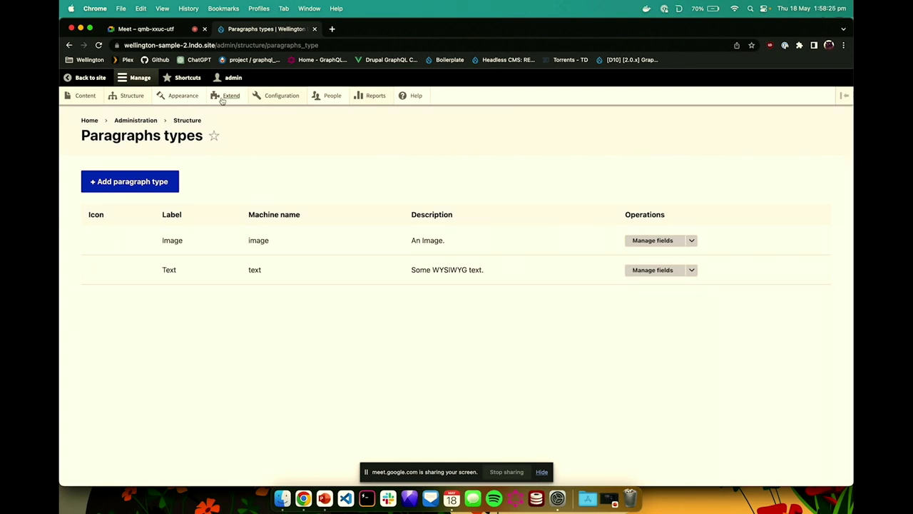
pyautogui.moveTo(137, 103)
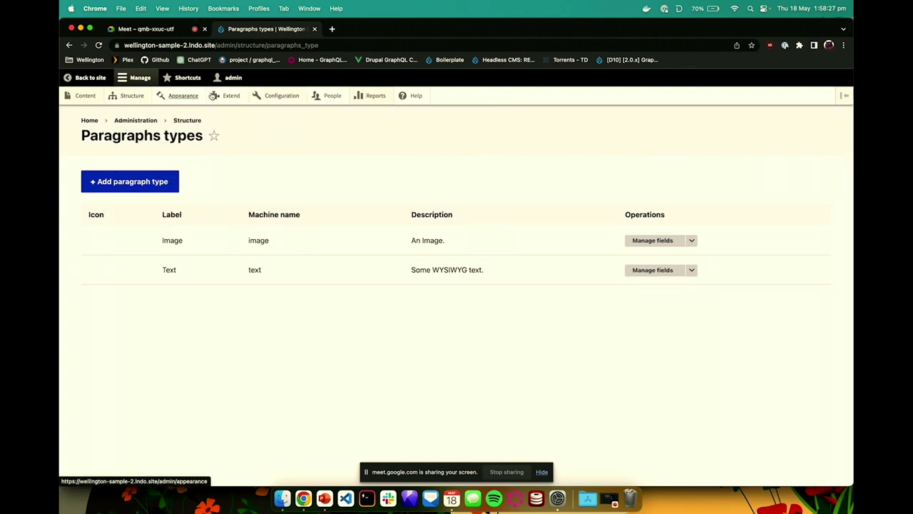
# Review GraphQL Compose settings for the Image and Text paragraph fields, then open Voyager.
pyautogui.click(166, 83)
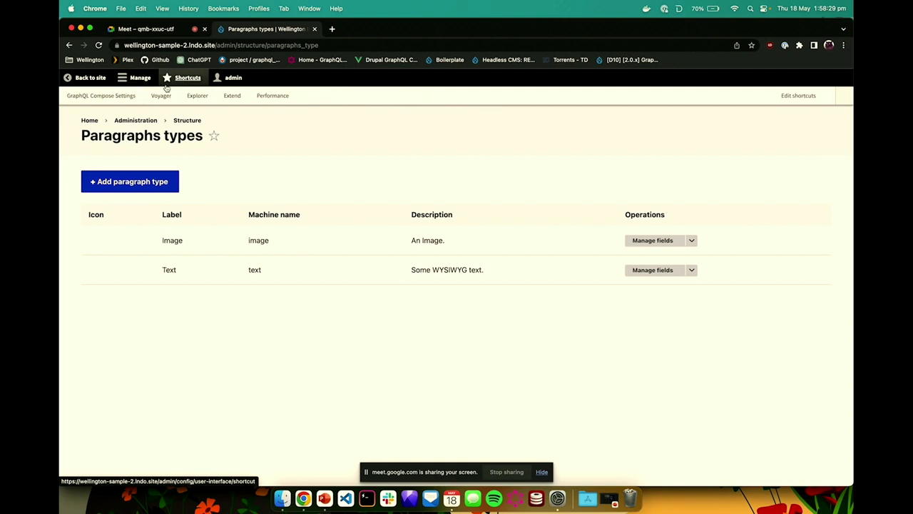
pyautogui.click(101, 95)
pyautogui.click(157, 292)
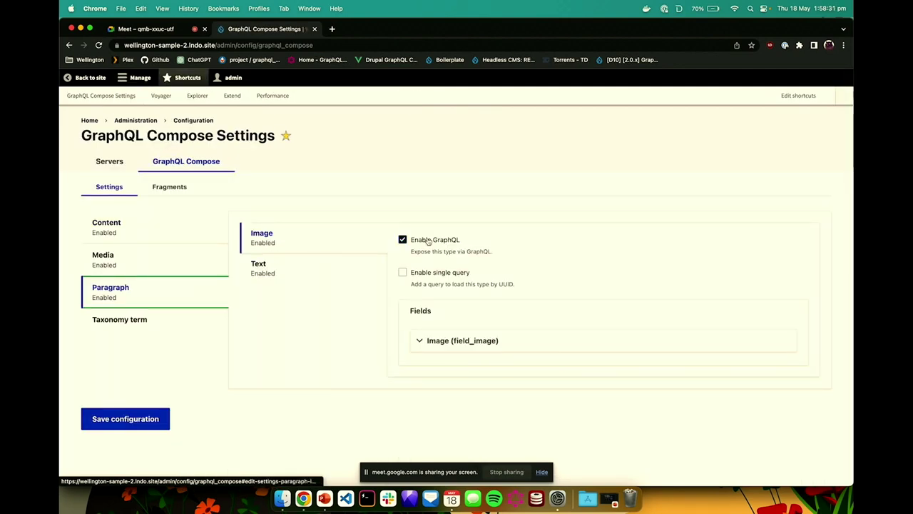
pyautogui.click(470, 346)
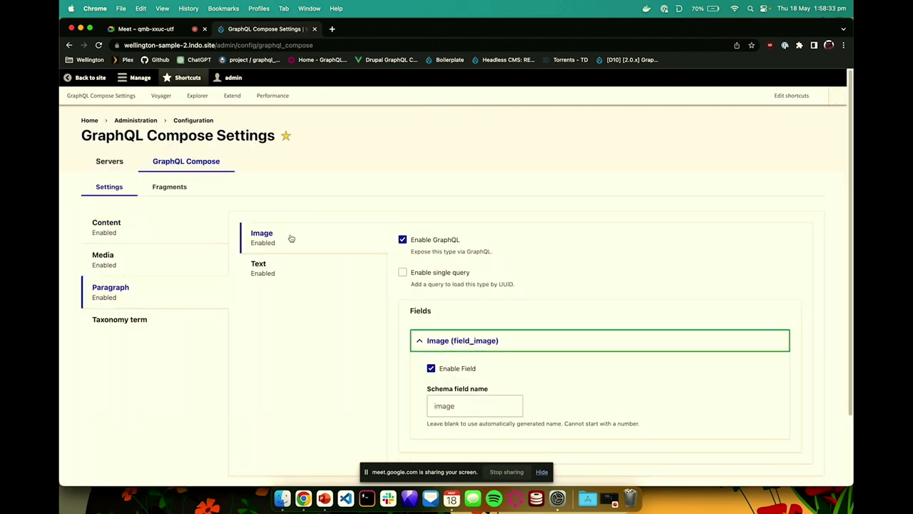
pyautogui.click(298, 263)
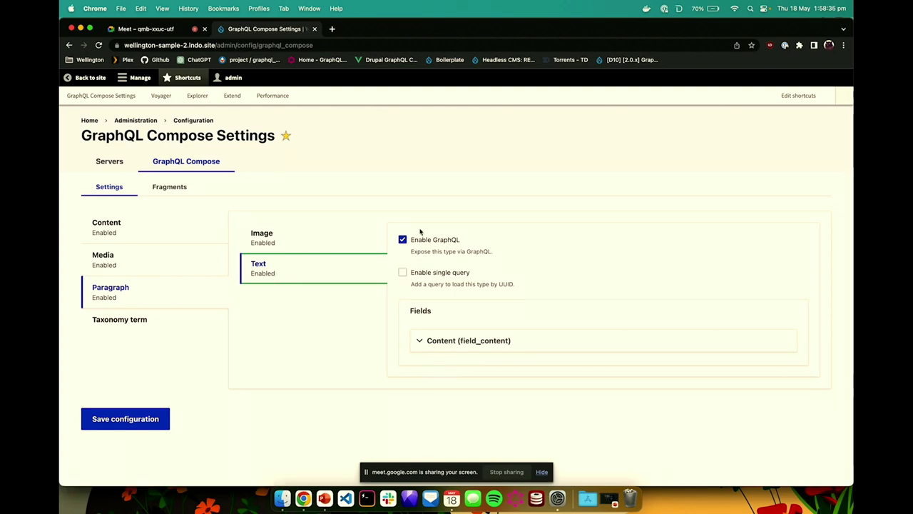
pyautogui.click(464, 342)
pyautogui.click(198, 95)
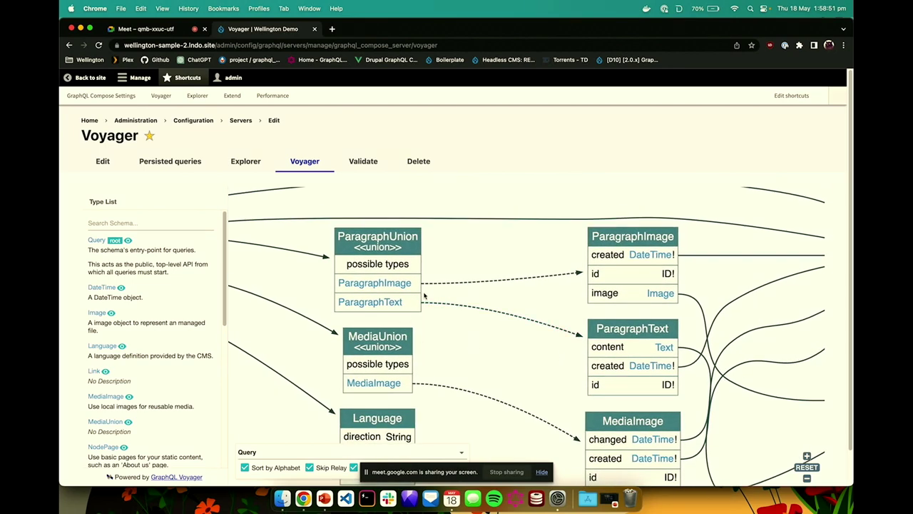
# Run the "/" route query in GraphiQL, returning Home with ParagraphText and drupal.png ParagraphImage.
pyautogui.click(244, 163)
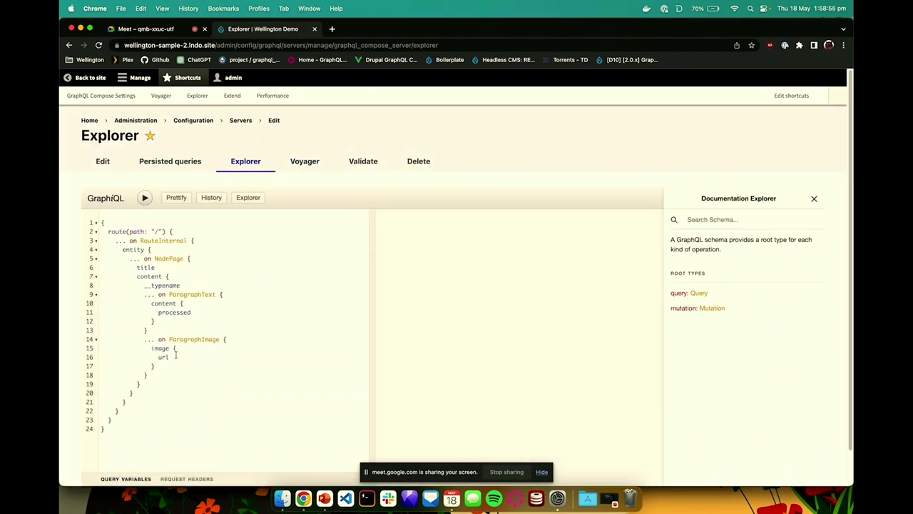
pyautogui.moveTo(182, 279)
pyautogui.mouseDown()
pyautogui.moveTo(135, 278)
pyautogui.moveTo(182, 284)
pyautogui.mouseUp()
pyautogui.click(145, 197)
pyautogui.moveTo(371, 334); pyautogui.dragTo(247, 336)
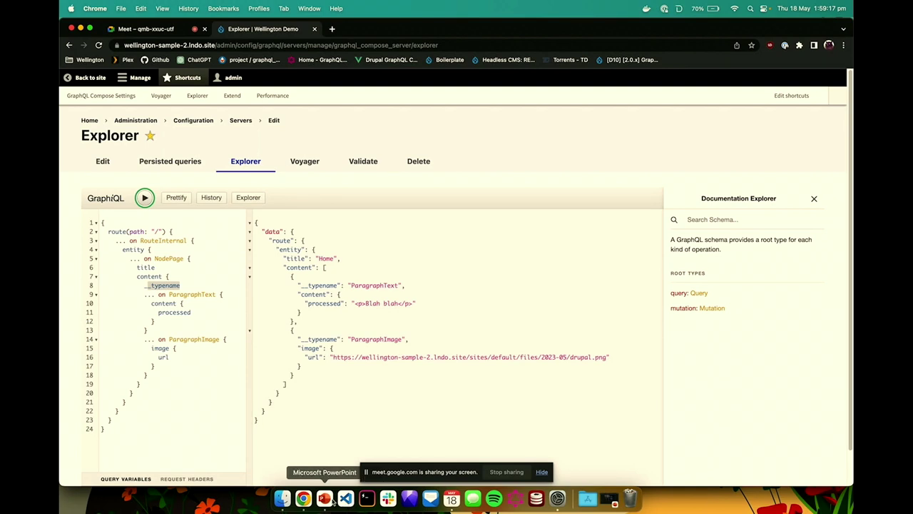
# In Finder, browse from Sites into the Wellington folder.
pyautogui.click(283, 498)
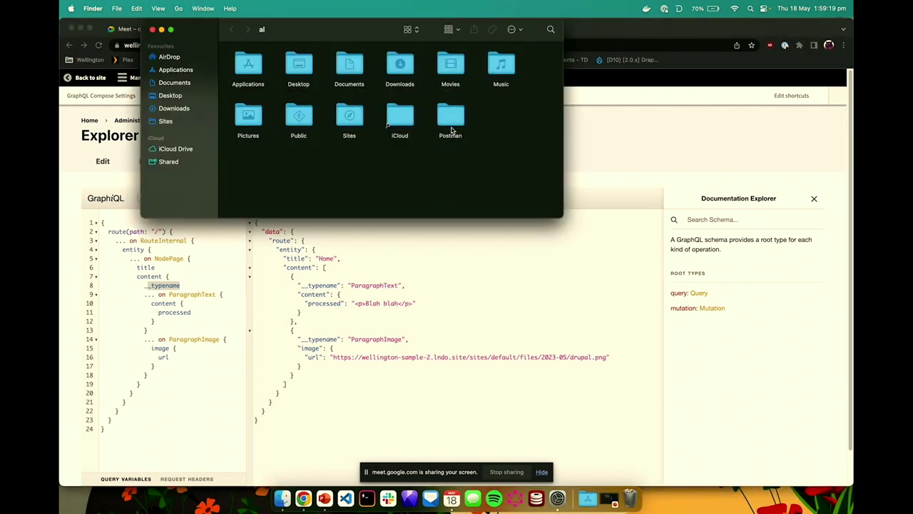
pyautogui.doubleClick(350, 116)
pyautogui.doubleClick(263, 74)
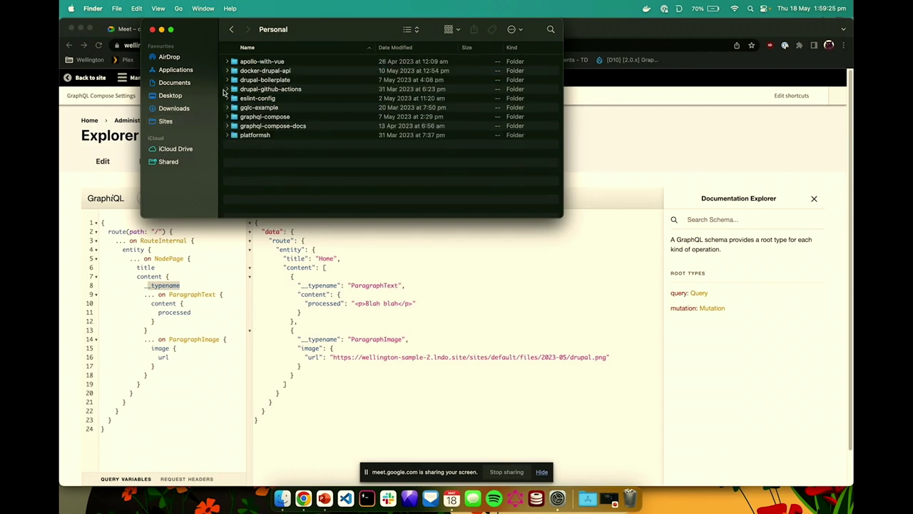
pyautogui.click(231, 29)
pyautogui.doubleClick(253, 89)
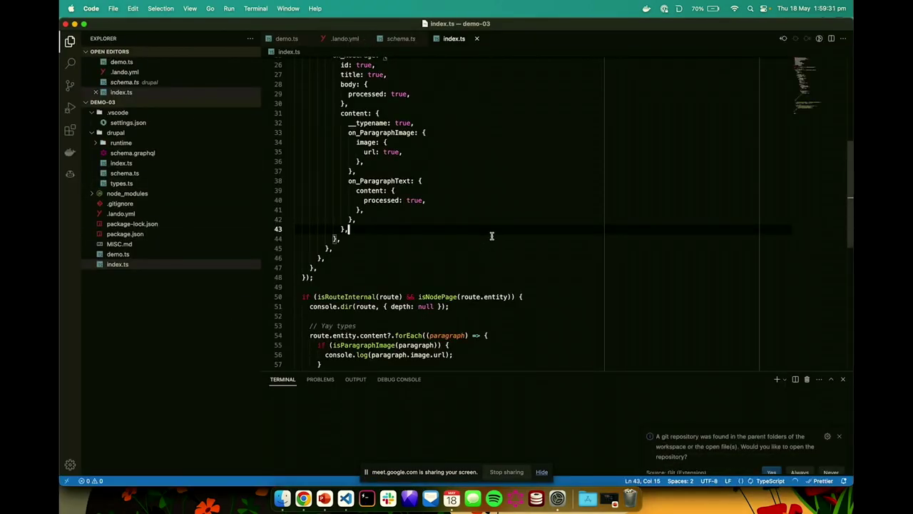
# Highlight the genql command in .lando.yml, then view the generated drupal/schema.ts.
pyautogui.scroll(5, 475, 235)
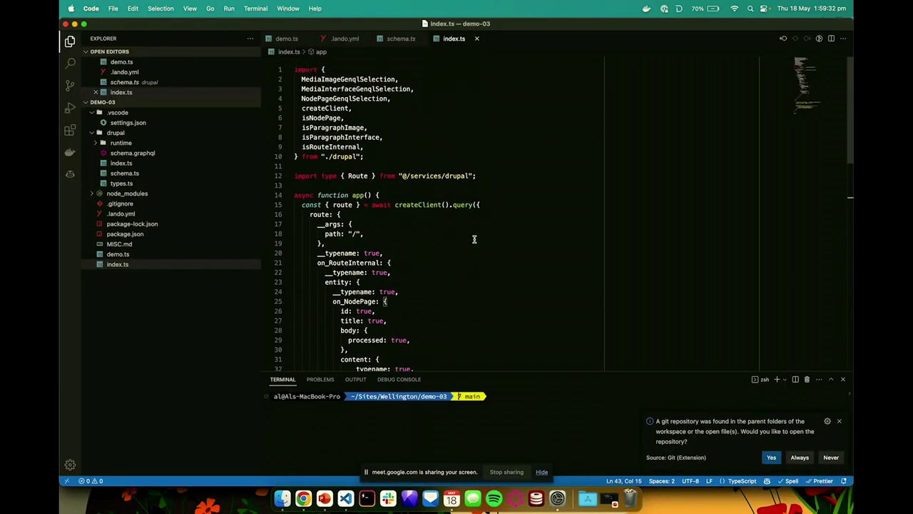
pyautogui.click(125, 214)
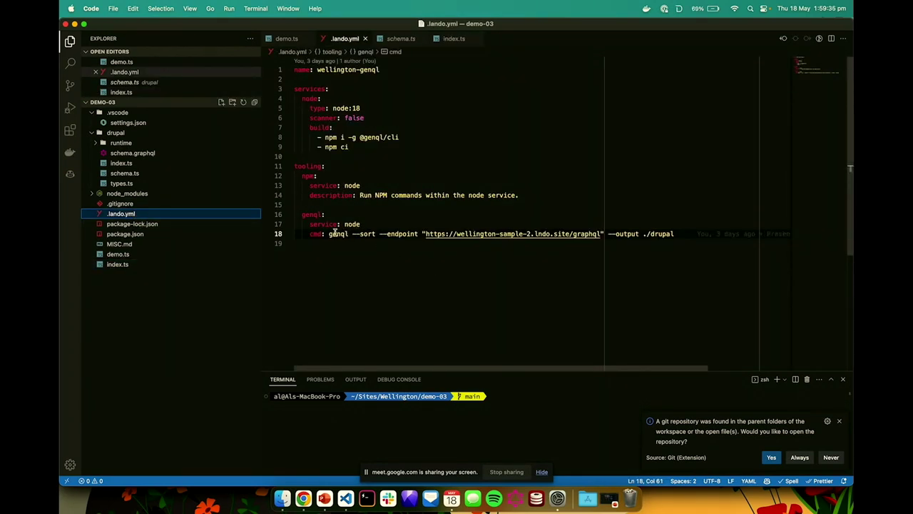
pyautogui.moveTo(329, 233); pyautogui.dragTo(667, 234)
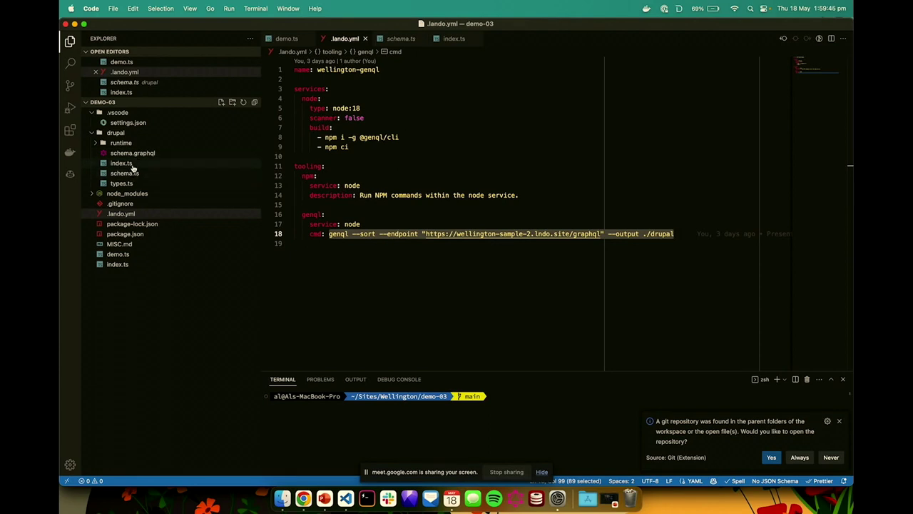
pyautogui.click(116, 173)
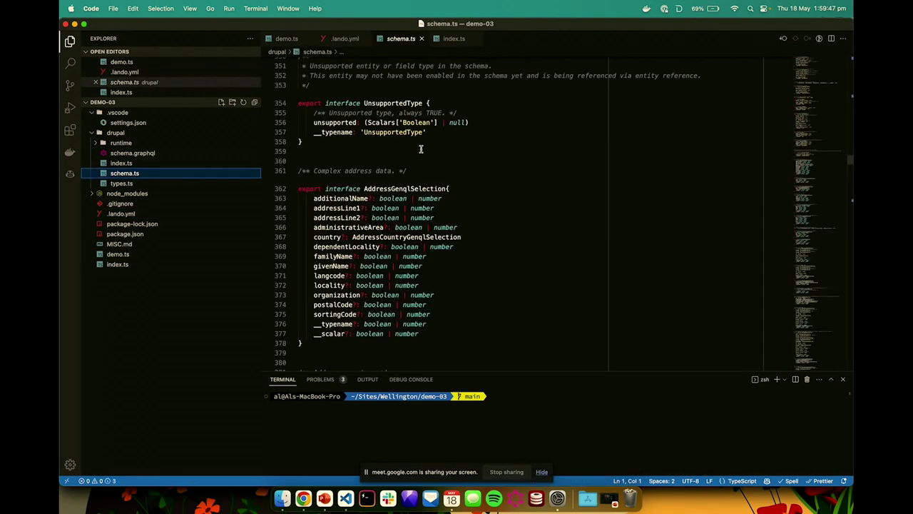
pyautogui.moveTo(826, 169)
pyautogui.mouseDown()
pyautogui.moveTo(822, 73)
pyautogui.moveTo(842, 164)
pyautogui.mouseUp()
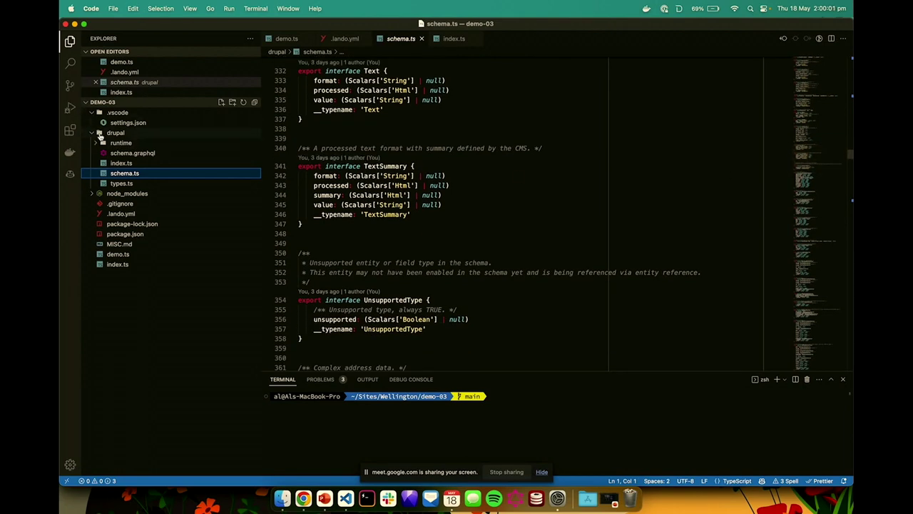
# Walk through index.ts's RouteInternal query and paragraph loop, then focus the terminal.
pyautogui.click(118, 264)
pyautogui.scroll(-5, 449, 228)
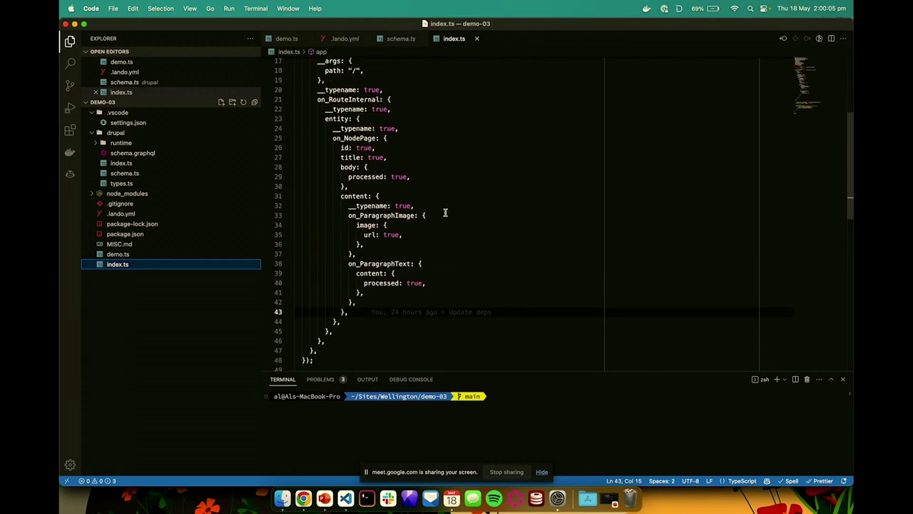
pyautogui.scroll(1, 389, 184)
pyautogui.click(406, 158)
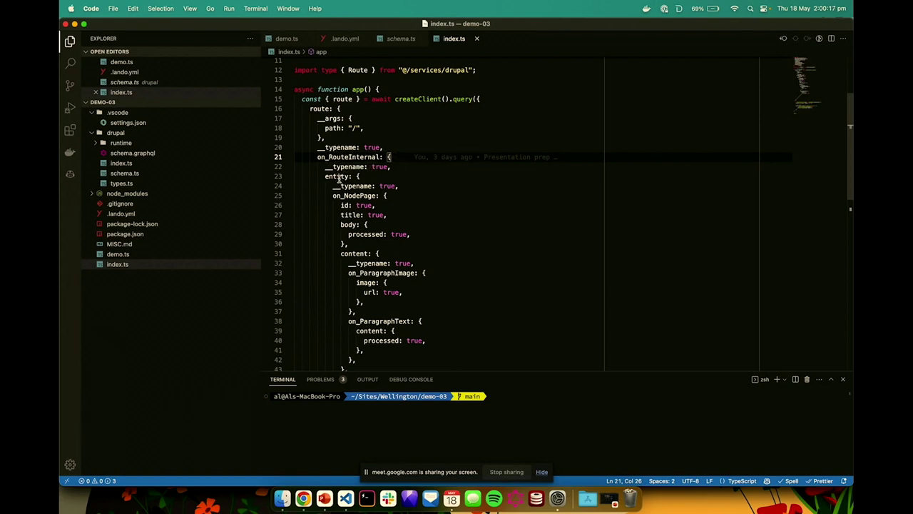
pyautogui.scroll(-10, 350, 225)
pyautogui.moveTo(332, 161)
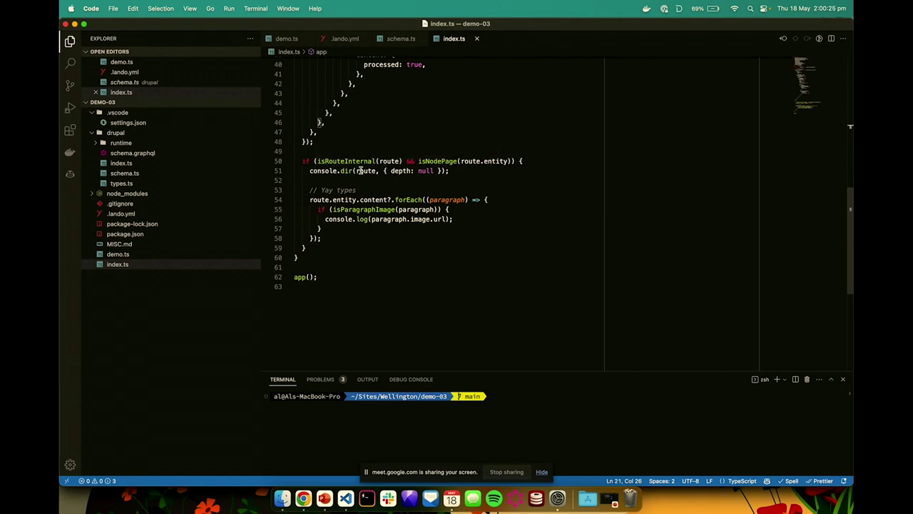
pyautogui.moveTo(364, 172)
pyautogui.click(360, 247)
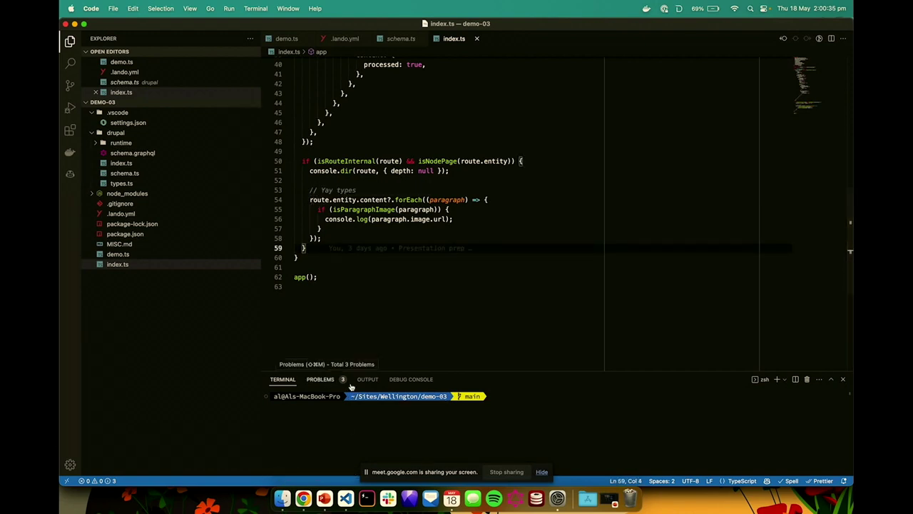
pyautogui.click(385, 431)
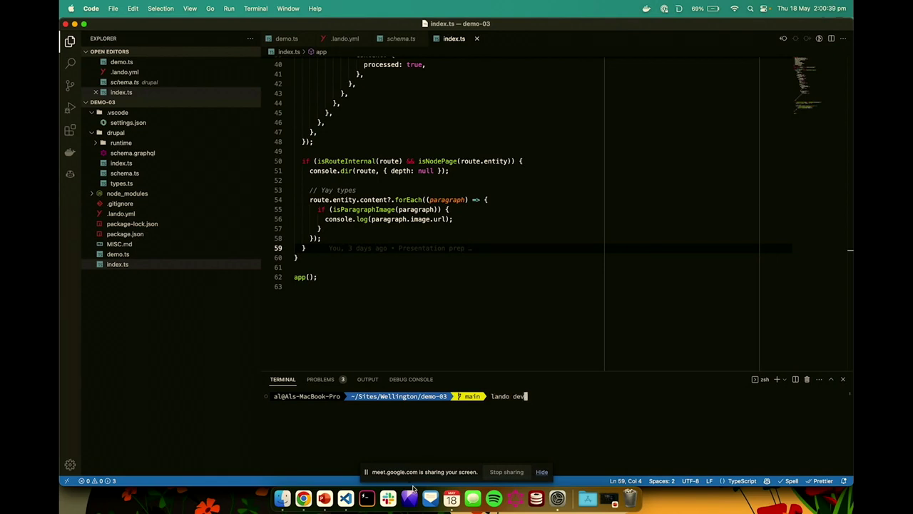
# In Finder, go back to Sites and open the Personal projects folder.
pyautogui.click(282, 498)
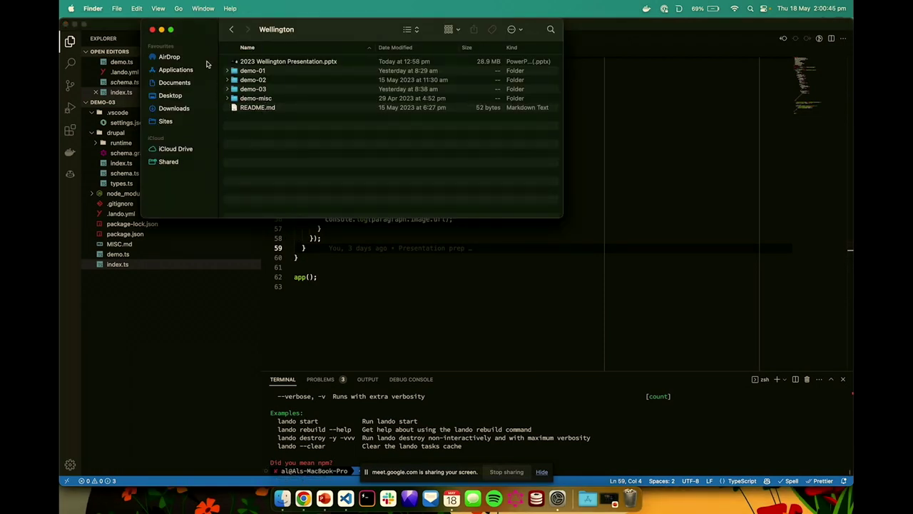
pyautogui.click(229, 30)
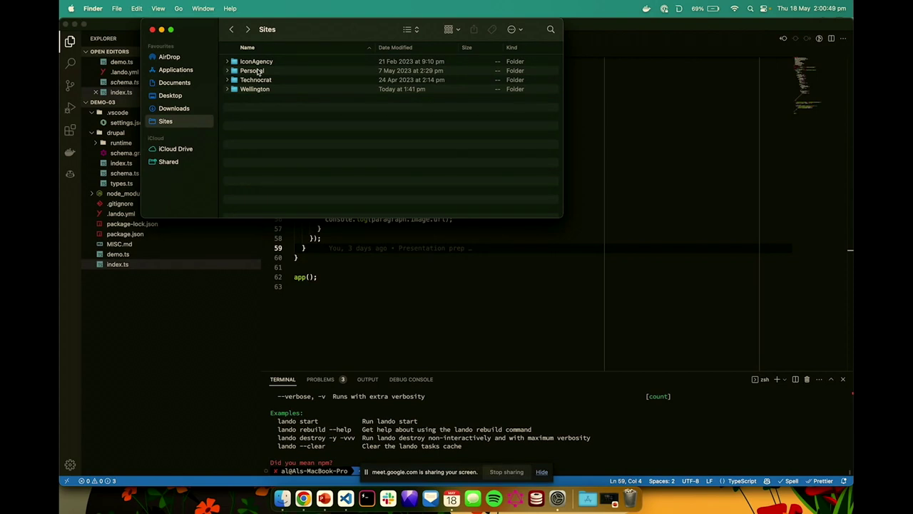
pyautogui.doubleClick(259, 73)
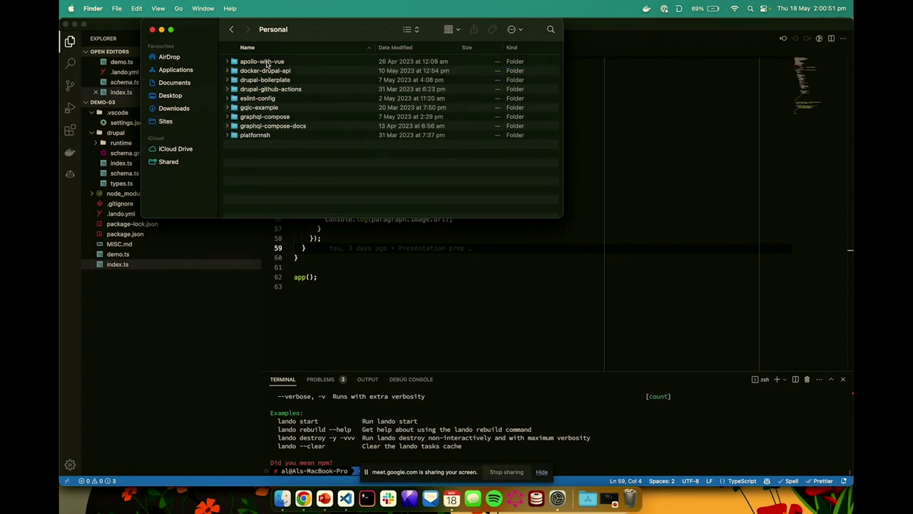
# Load the drupal-boilerplate site's GraphiQL Explorer URL in a new browser tab.
pyautogui.click(267, 119)
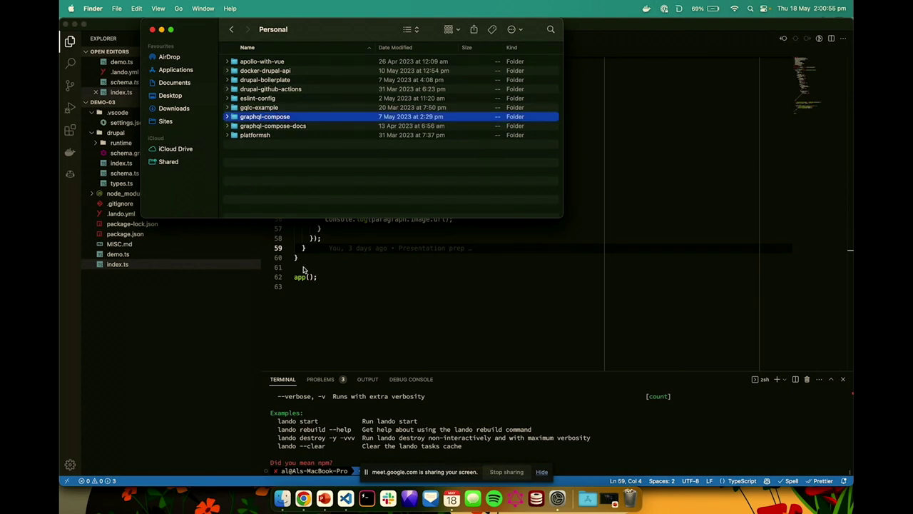
pyautogui.click(303, 499)
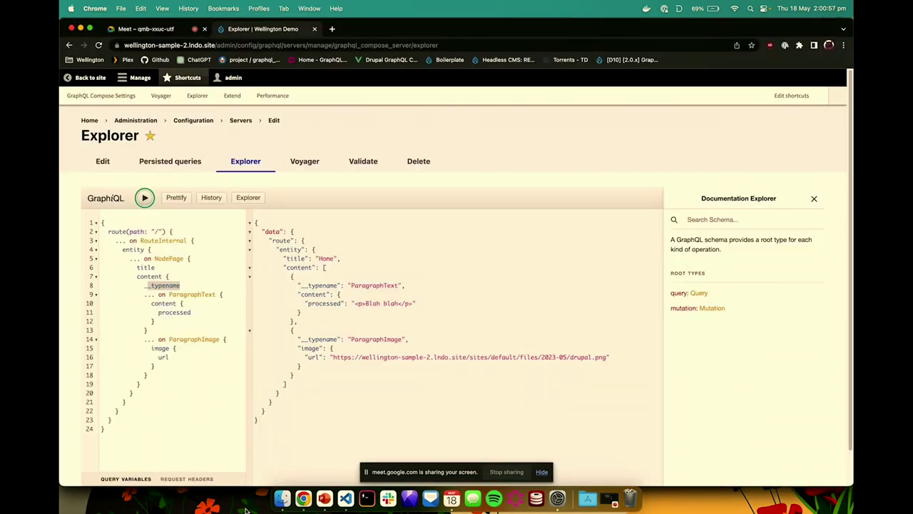
pyautogui.press('cmd+t')
pyautogui.write('drupal-boilerplate.lndo.site/admin/config/graphql/servers/manage/core_graphql/explorer')
pyautogui.press('Return')
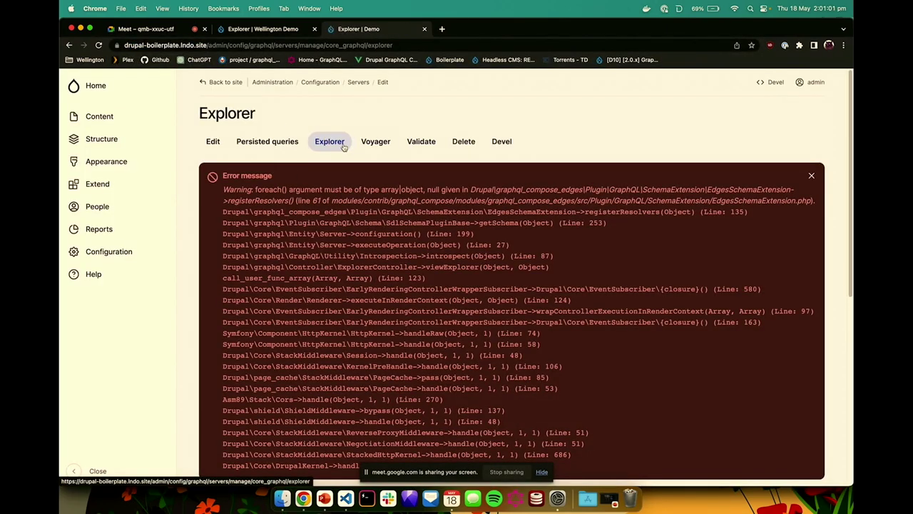
# Run the explorer's menu and route query, returning the Main navigation items.
pyautogui.click(374, 141)
pyautogui.click(331, 142)
pyautogui.scroll(-5, 403, 171)
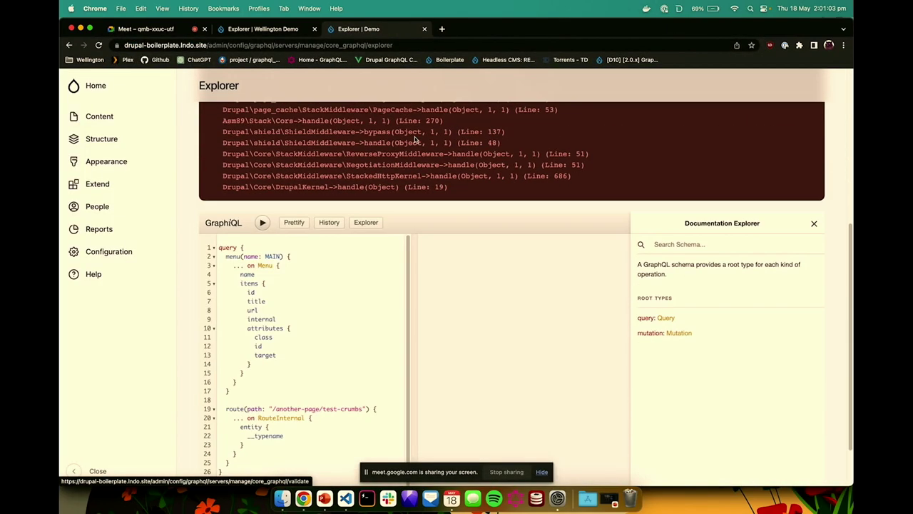
pyautogui.click(264, 160)
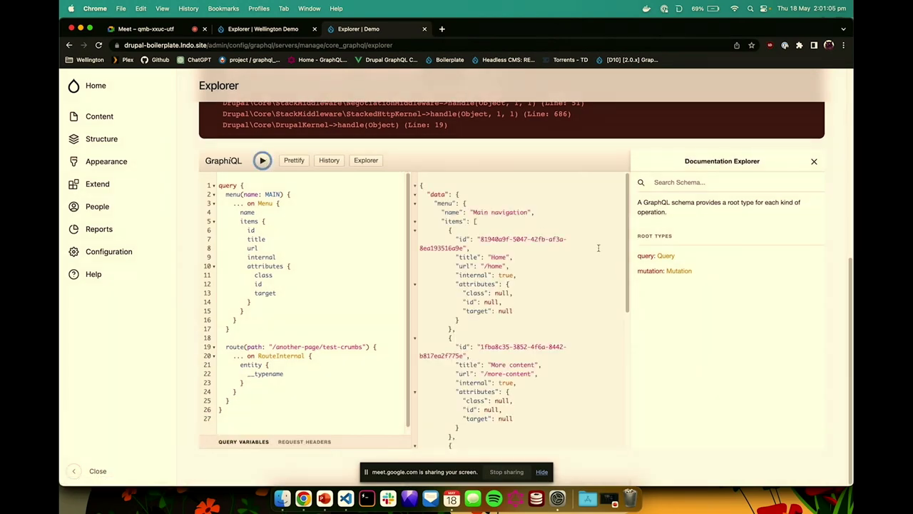
pyautogui.scroll(5, 332, 151)
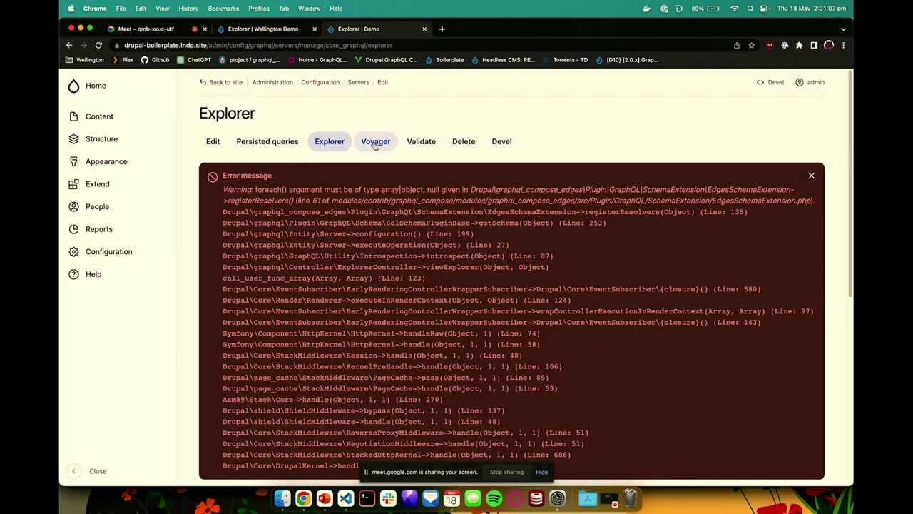
# Explore the boilerplate Voyager graph via NodePage's content and ParagraphQuote's composition fields.
pyautogui.click(376, 141)
pyautogui.scroll(-5, 353, 193)
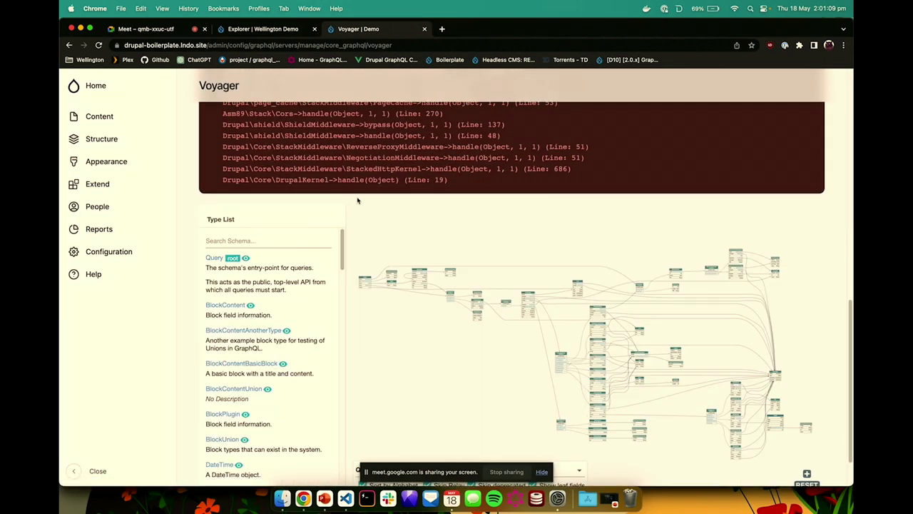
pyautogui.scroll(5, 481, 307)
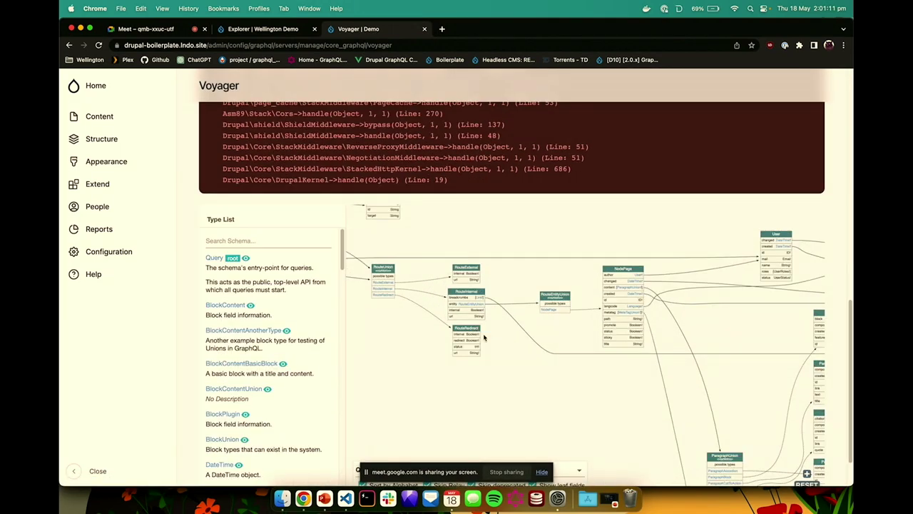
pyautogui.scroll(-3, 427, 364)
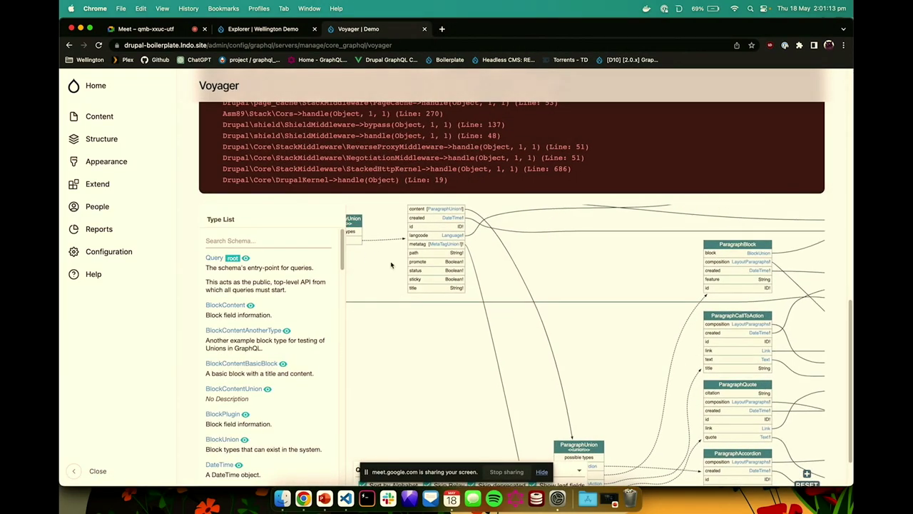
pyautogui.scroll(5, 472, 259)
pyautogui.click(472, 259)
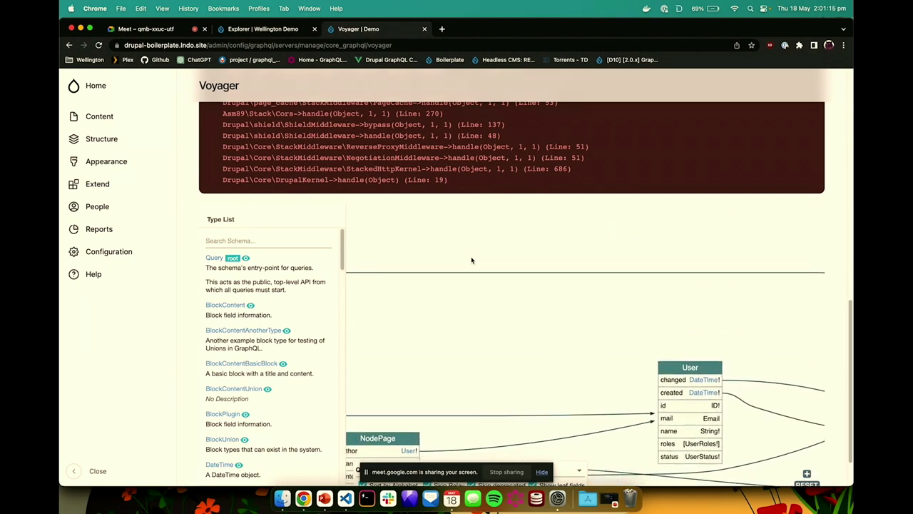
pyautogui.scroll(-3, 496, 268)
pyautogui.scroll(-2, 500, 321)
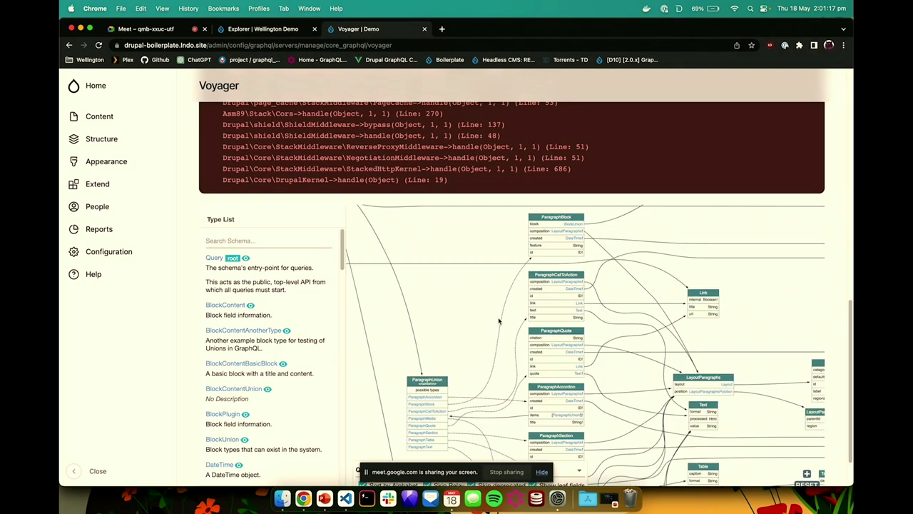
pyautogui.click(545, 348)
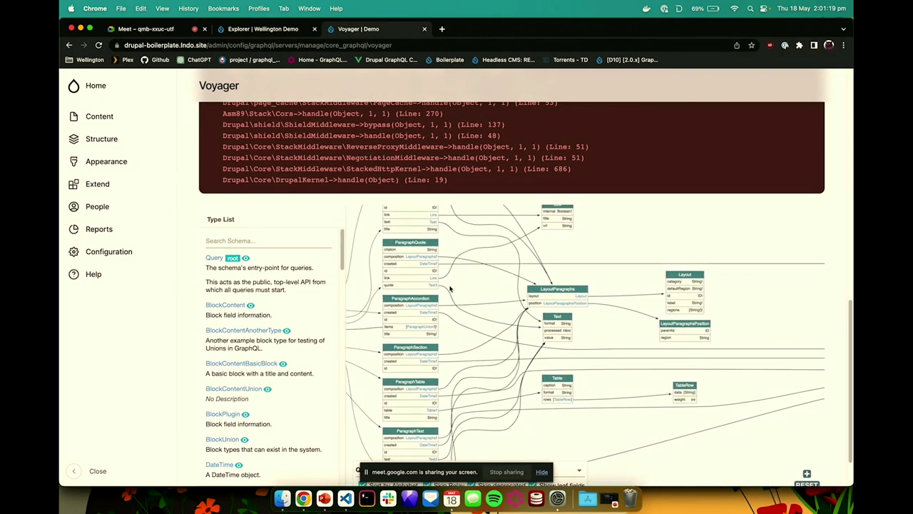
pyautogui.scroll(-5, 430, 322)
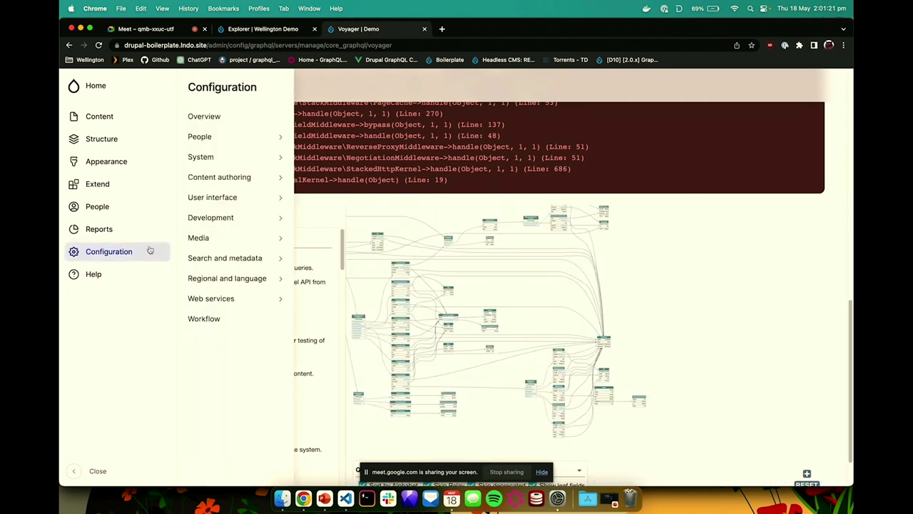
# View the Paragraph types list, then open the Welcome page's edit form and scroll its paragraphs.
pyautogui.moveTo(136, 147)
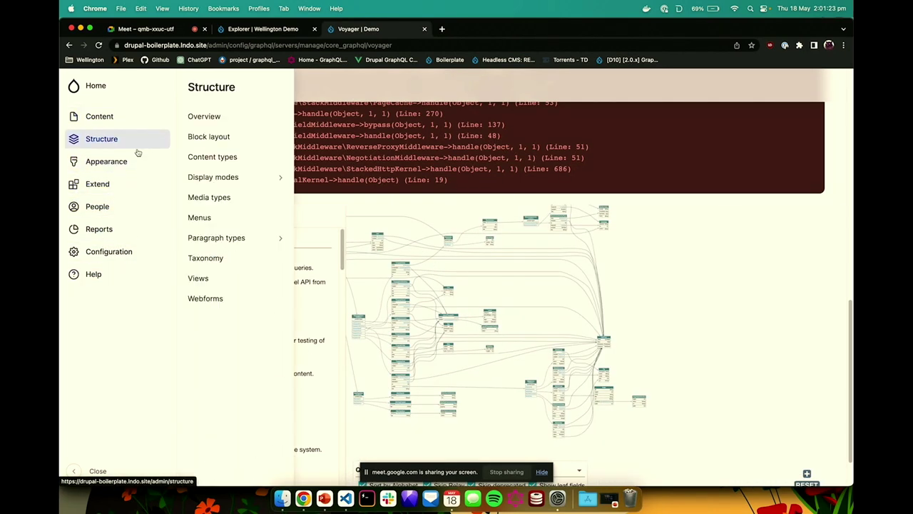
pyautogui.click(224, 238)
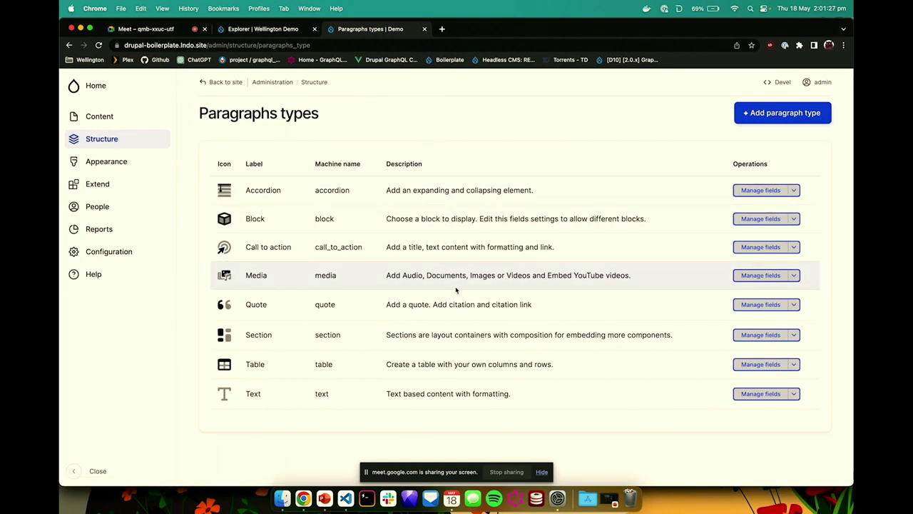
pyautogui.click(156, 116)
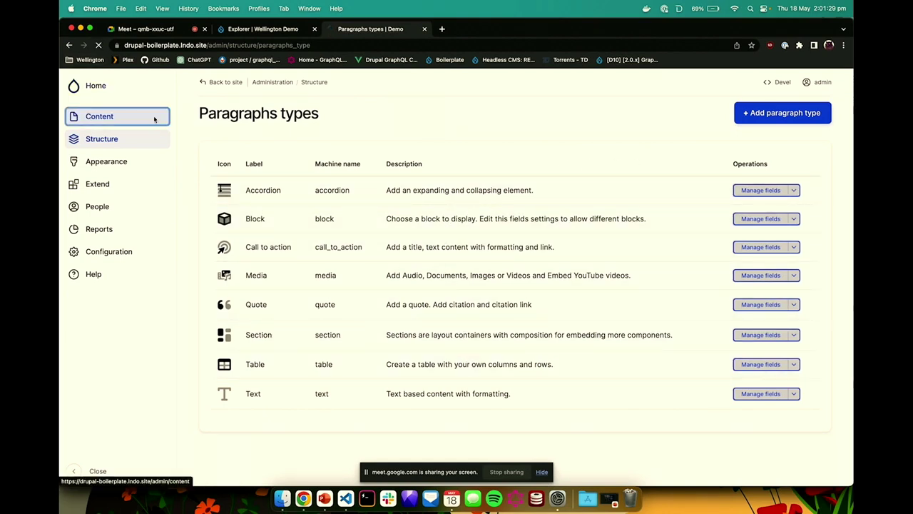
pyautogui.click(770, 275)
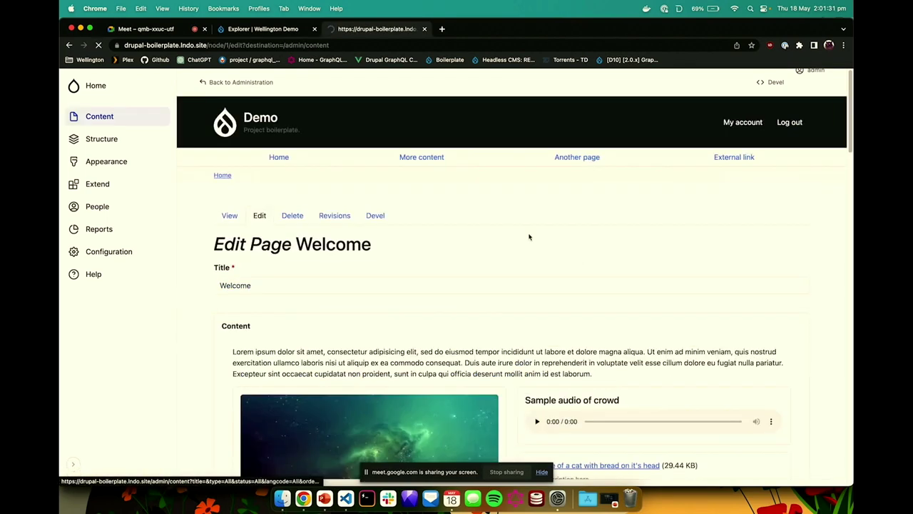
pyautogui.scroll(-1, 513, 260)
pyautogui.scroll(-3, 513, 260)
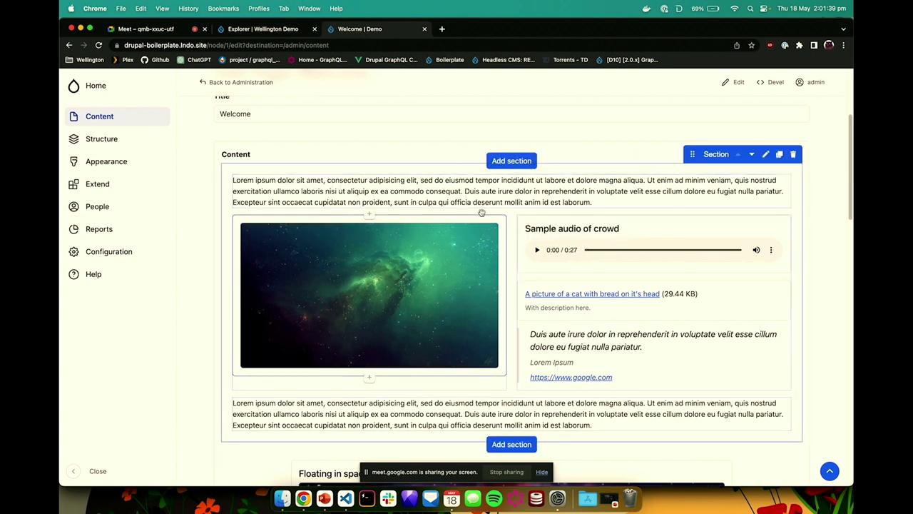
pyautogui.scroll(-2, 490, 255)
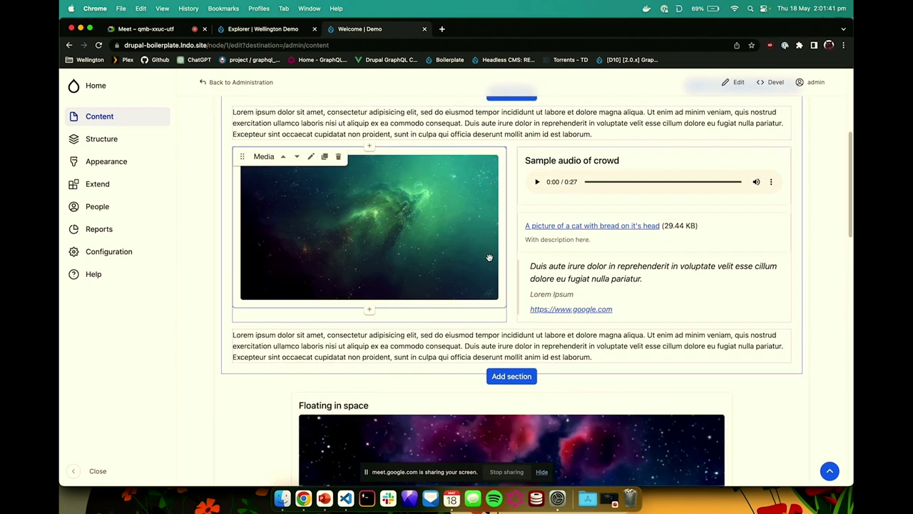
# Load the Vue frontend app at localhost:3009 in a new tab.
pyautogui.click(443, 29)
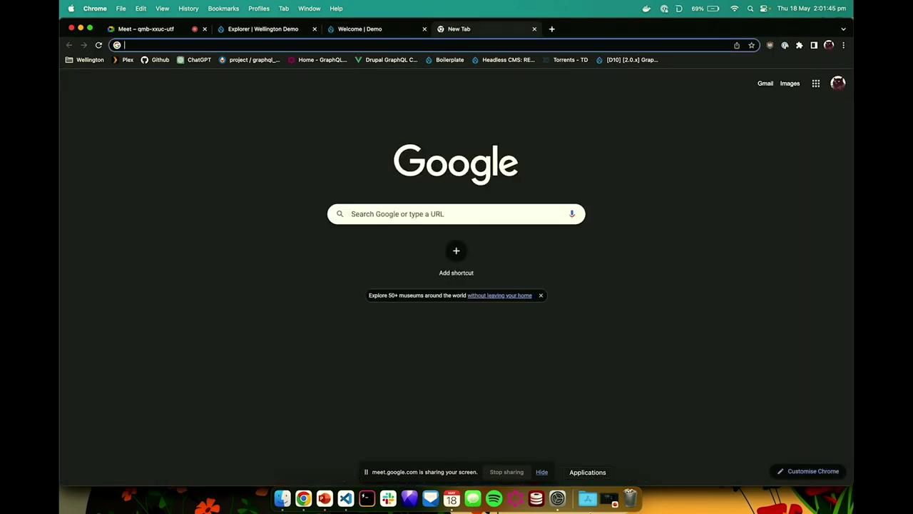
pyautogui.write('l')
pyautogui.press('BackSpace')
pyautogui.press('BackSpace')
pyautogui.write('lo')
pyautogui.press('Return')
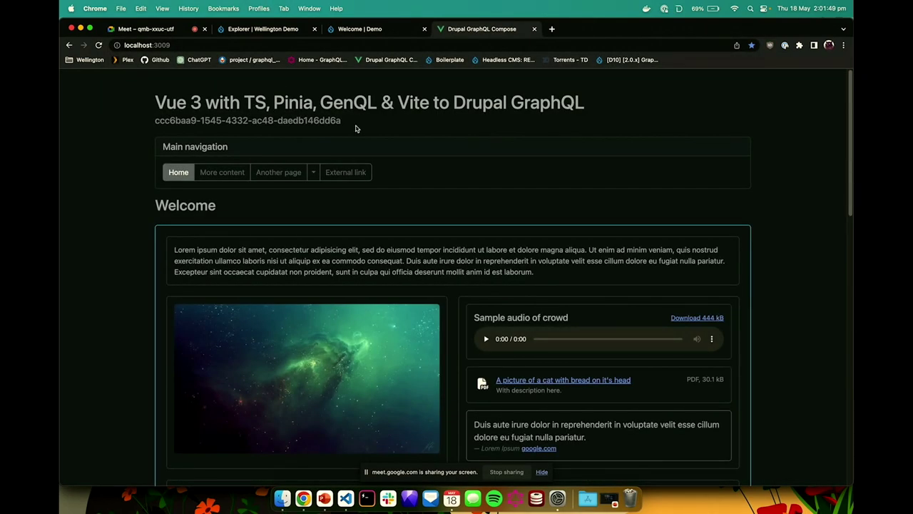
pyautogui.scroll(-1, 300, 172)
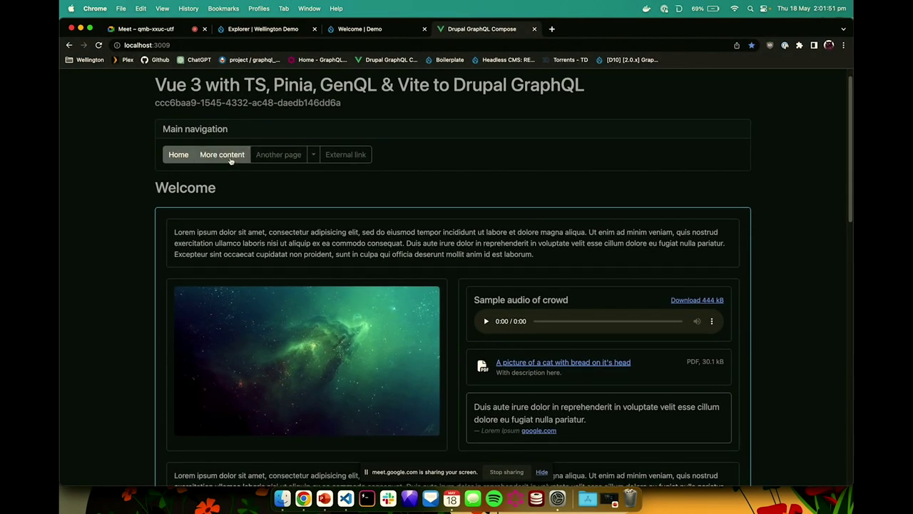
pyautogui.scroll(-6, 288, 192)
pyautogui.scroll(3, 295, 143)
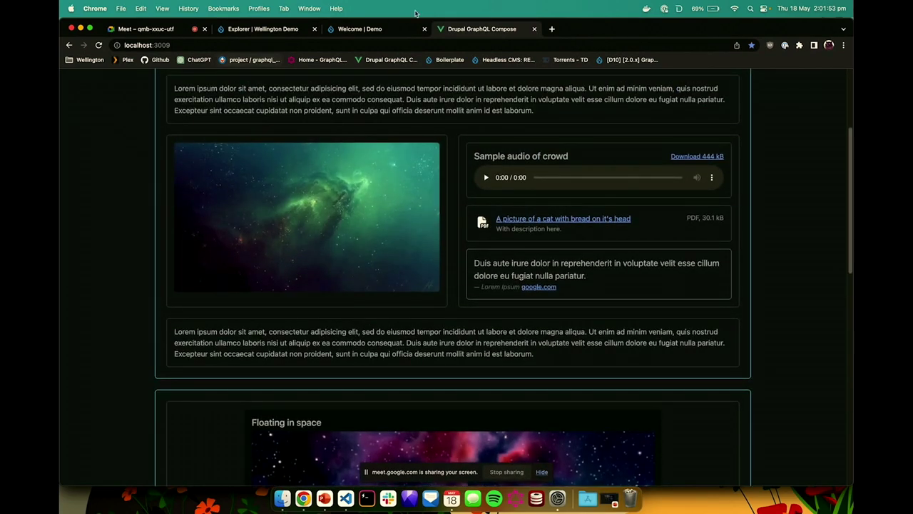
# Move the Welcome page's file link block to the left column and save.
pyautogui.click(392, 33)
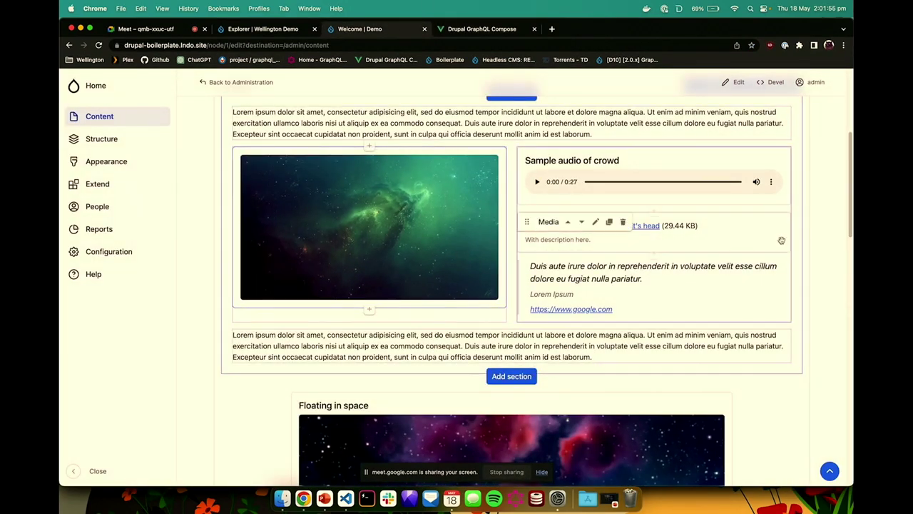
pyautogui.moveTo(563, 227); pyautogui.dragTo(388, 296)
pyautogui.scroll(-15, 387, 295)
pyautogui.click(228, 429)
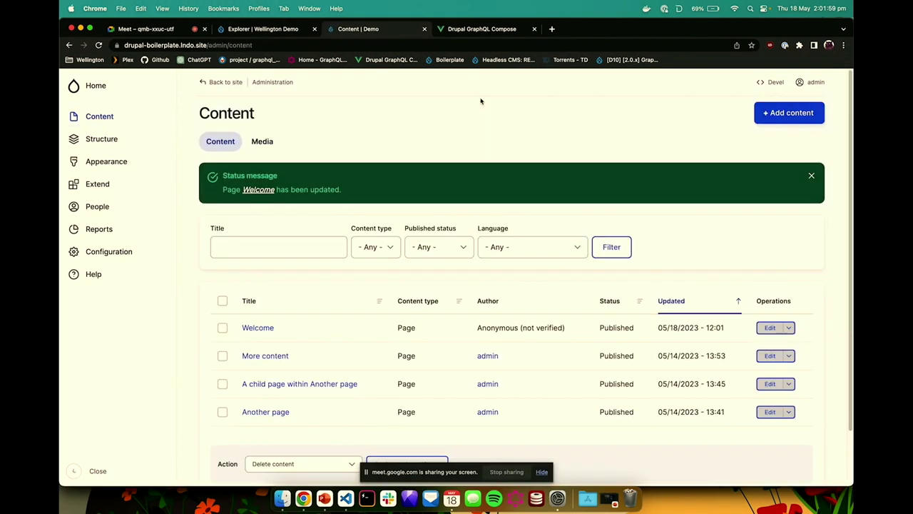
# Reload the Vue frontend to show the file link beneath the image.
pyautogui.click(483, 31)
pyautogui.press('super+r')
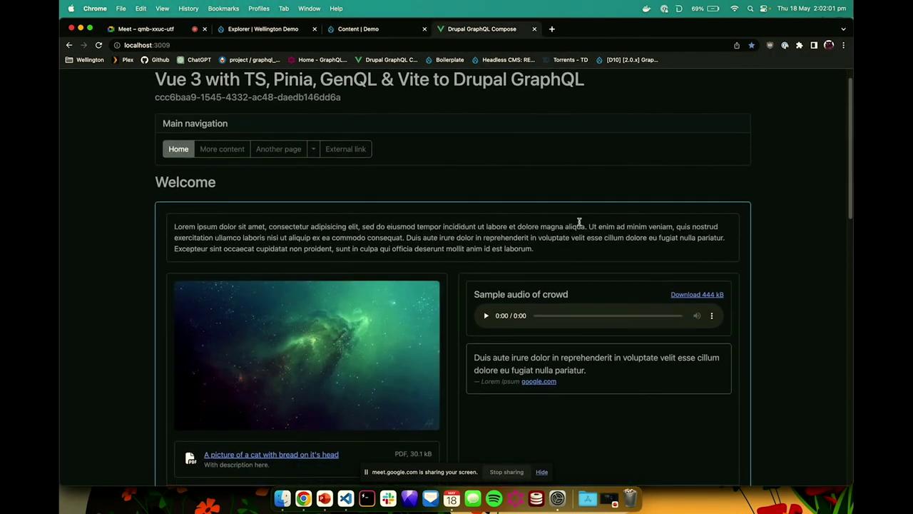
pyautogui.scroll(-3, 582, 236)
pyautogui.scroll(4, 618, 287)
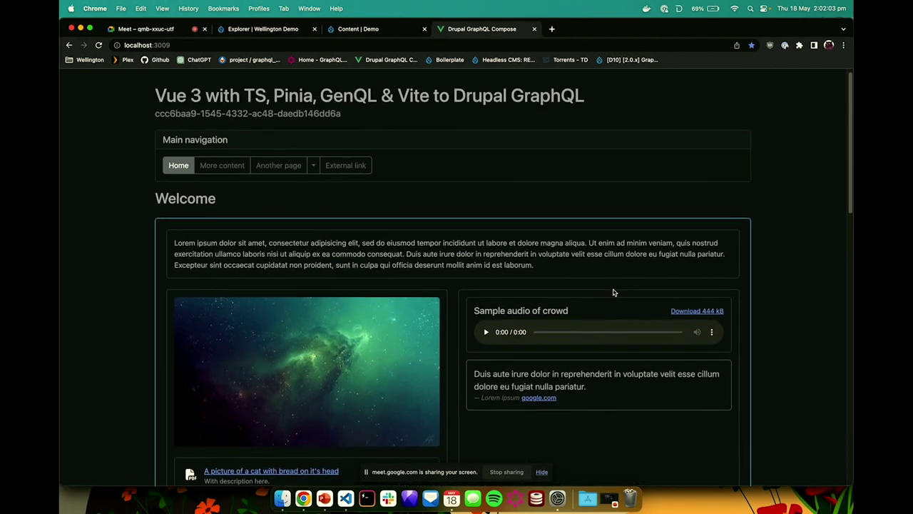
# Browse the Vue app's More content page, Another page, and its child page.
pyautogui.click(214, 175)
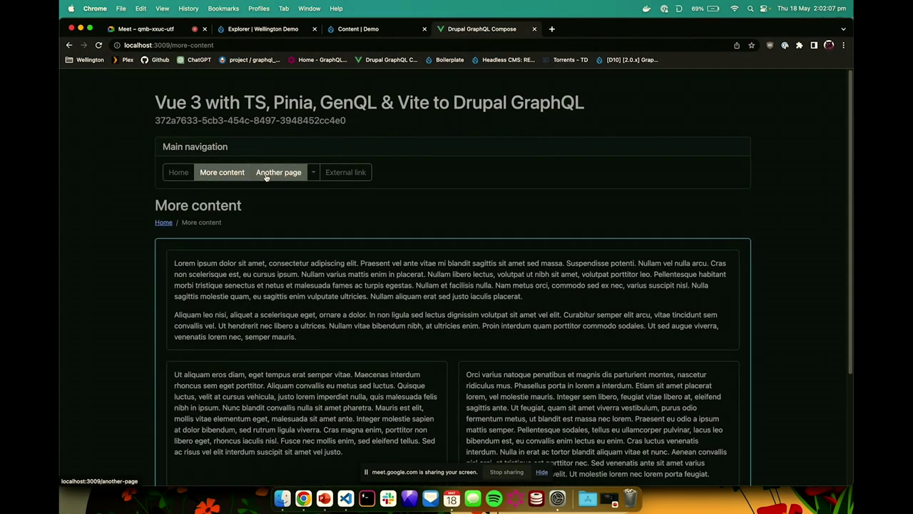
pyautogui.click(269, 178)
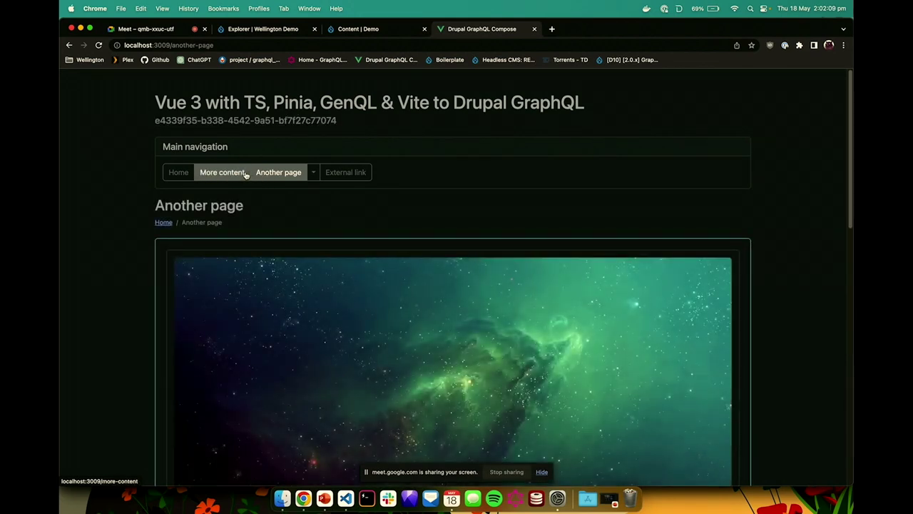
pyautogui.click(312, 172)
pyautogui.click(301, 193)
pyautogui.scroll(-2, 310, 198)
pyautogui.scroll(2, 310, 214)
# Glance over the other tabs, then start PowerPoint's slideshow at slide 16, 'A New Frontend'.
pyautogui.click(552, 29)
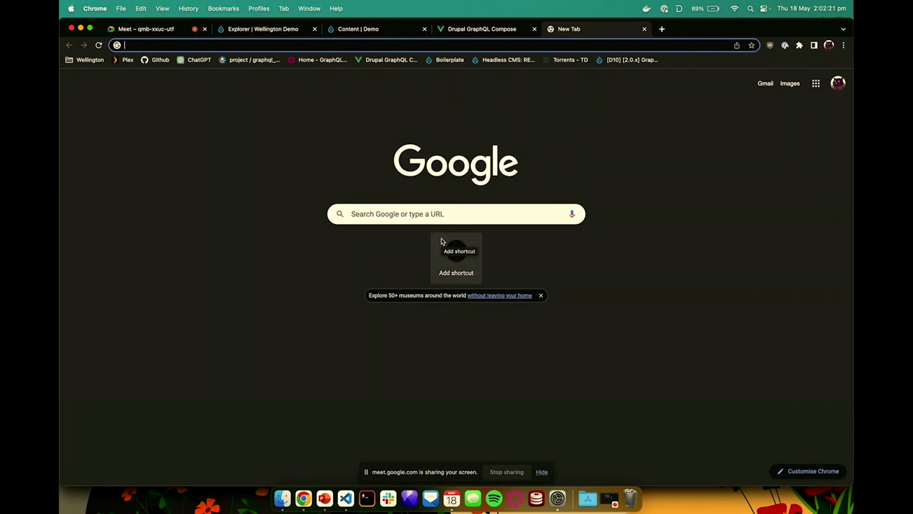
pyautogui.click(359, 32)
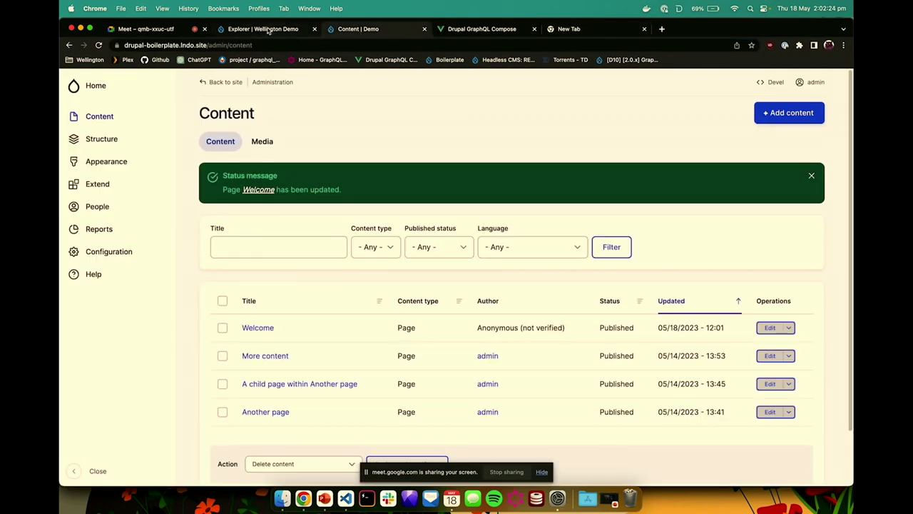
pyautogui.click(471, 31)
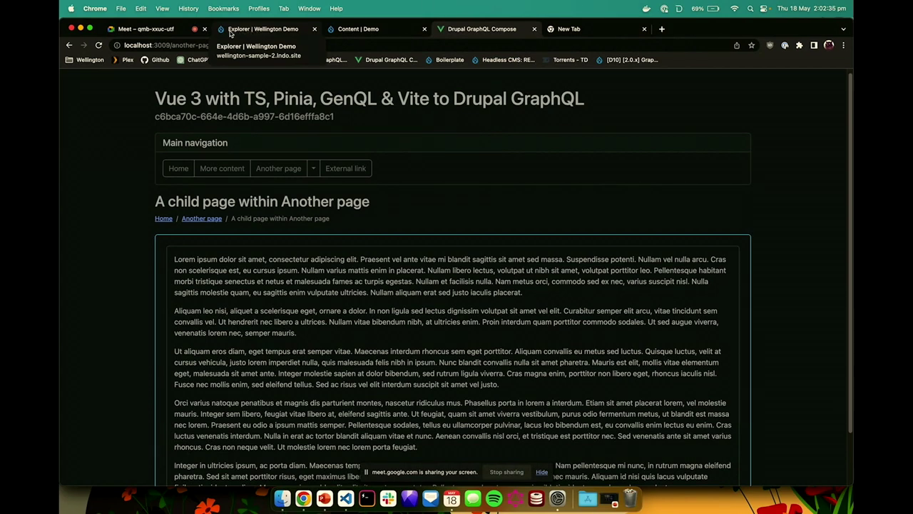
pyautogui.click(145, 30)
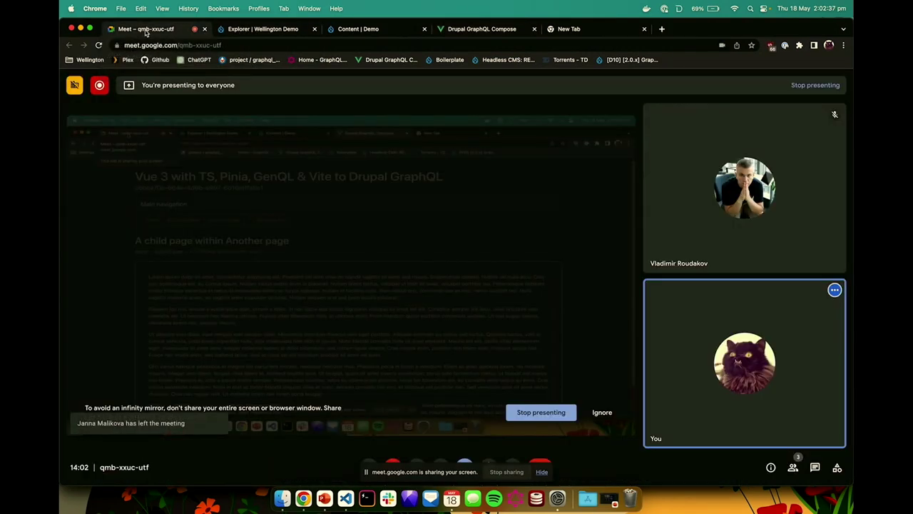
pyautogui.click(261, 29)
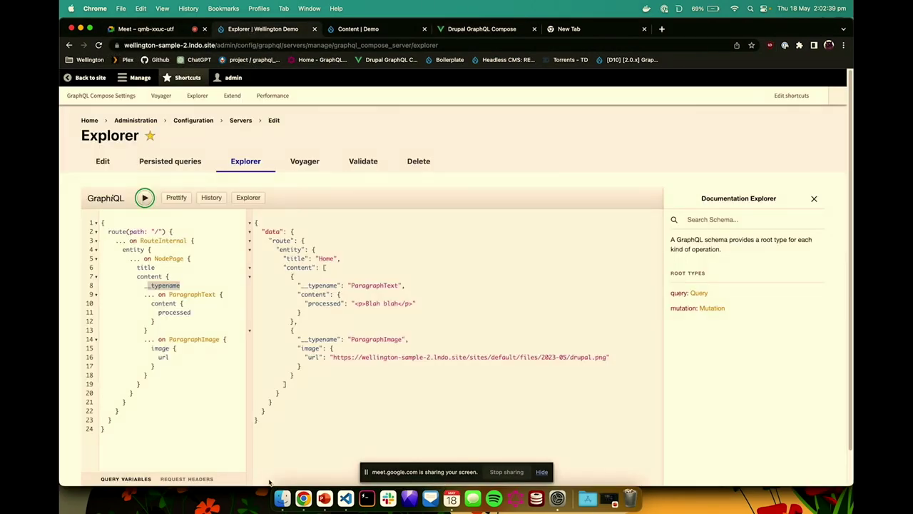
pyautogui.click(322, 498)
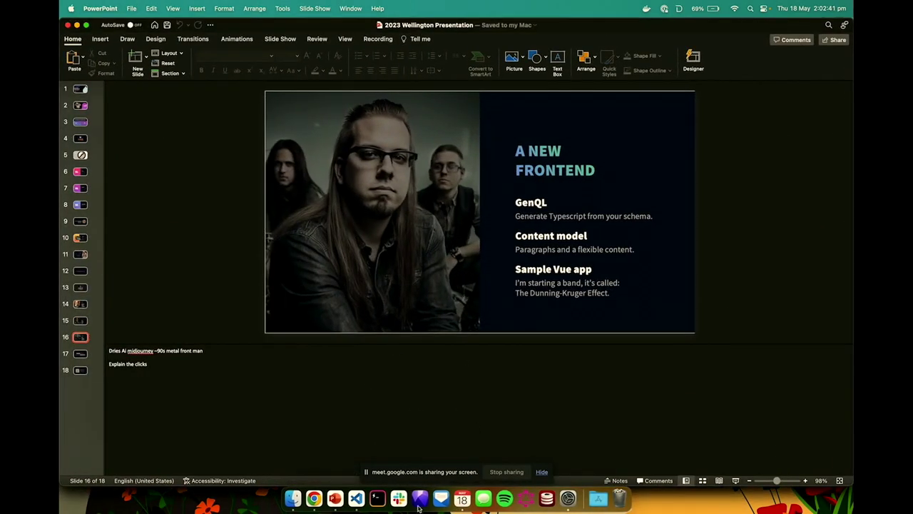
pyautogui.press('super+shift+Return')
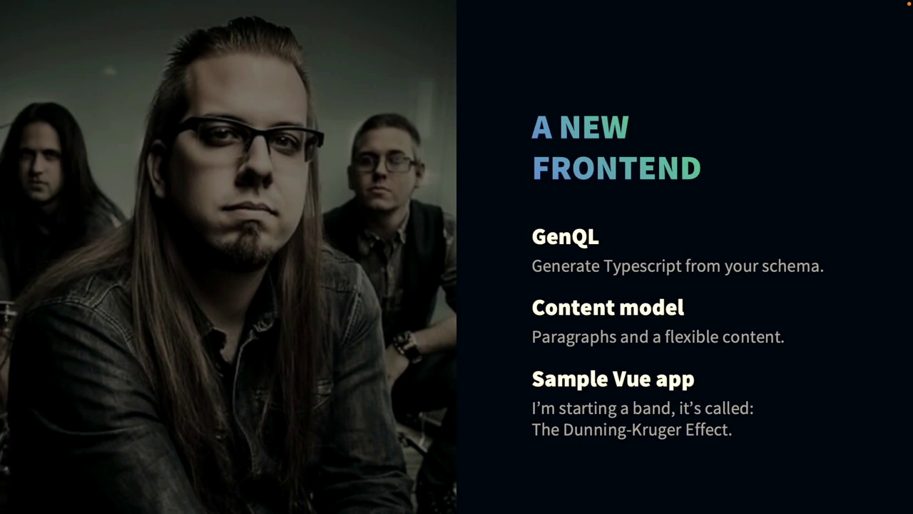